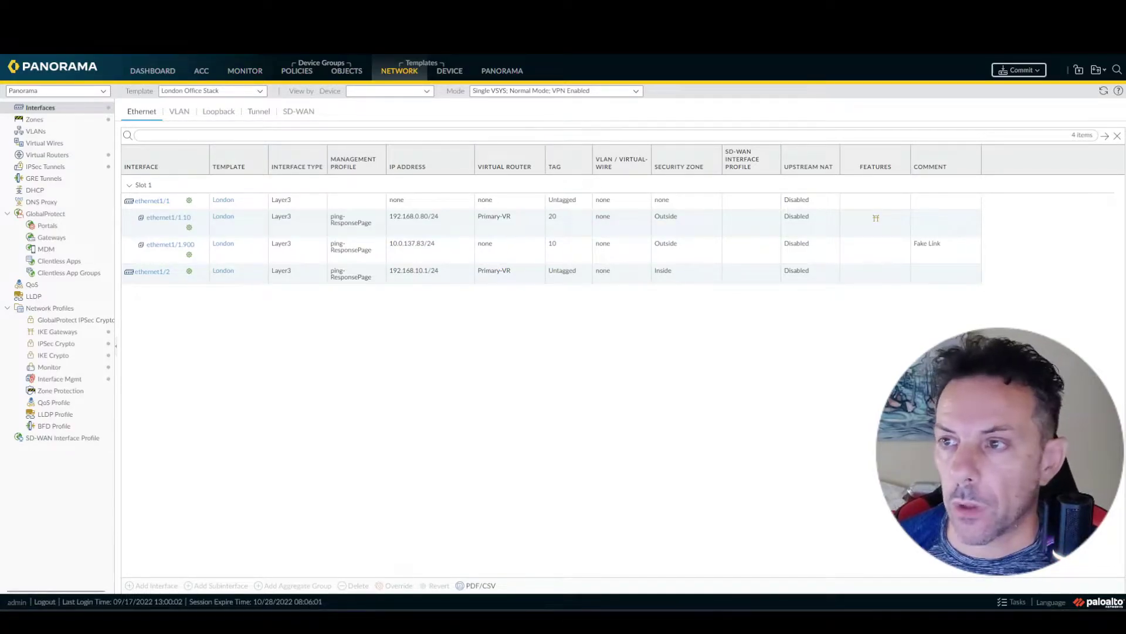
- Review the network topology diagram and the London Office Stack's virtual routers and Ethernet interfaces
key("alt+Tab")
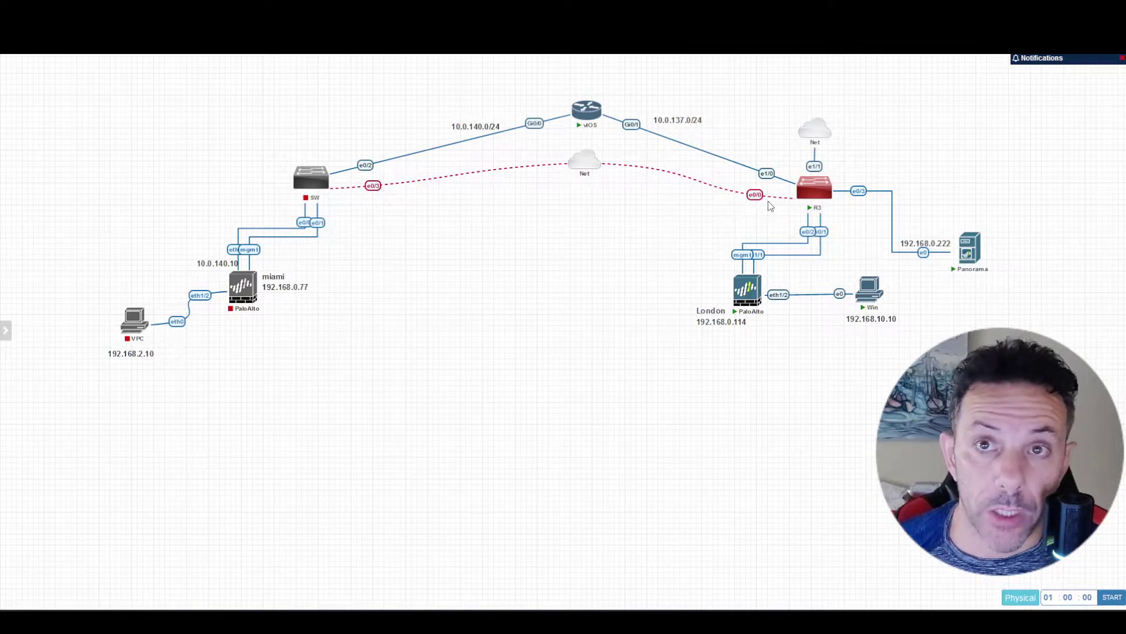
mouse_move(817, 126)
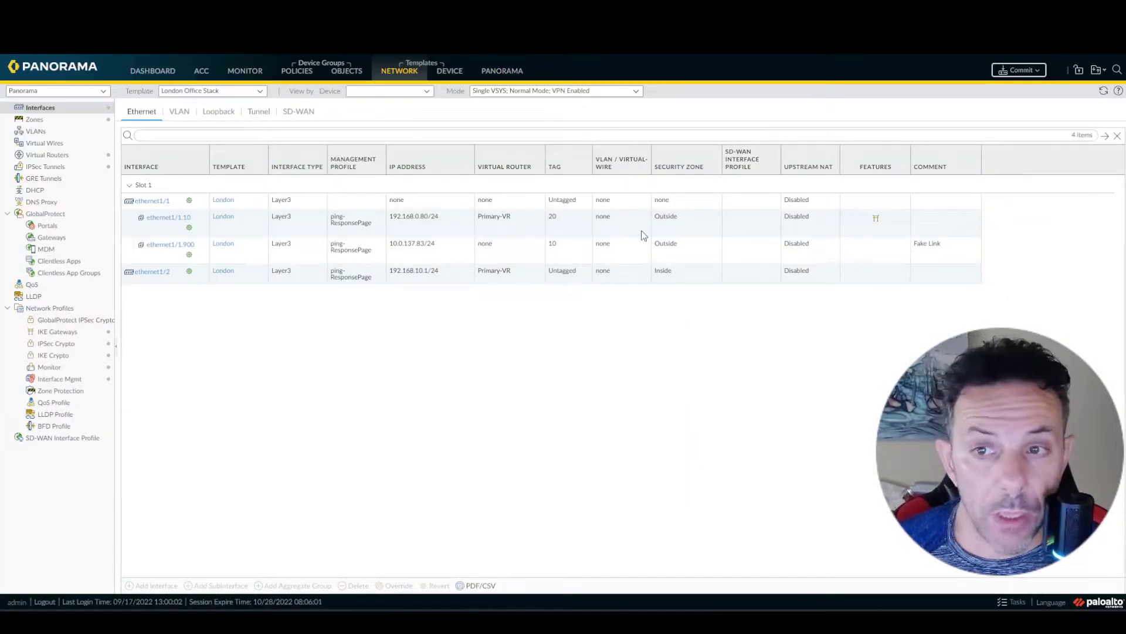
left_click(61, 156)
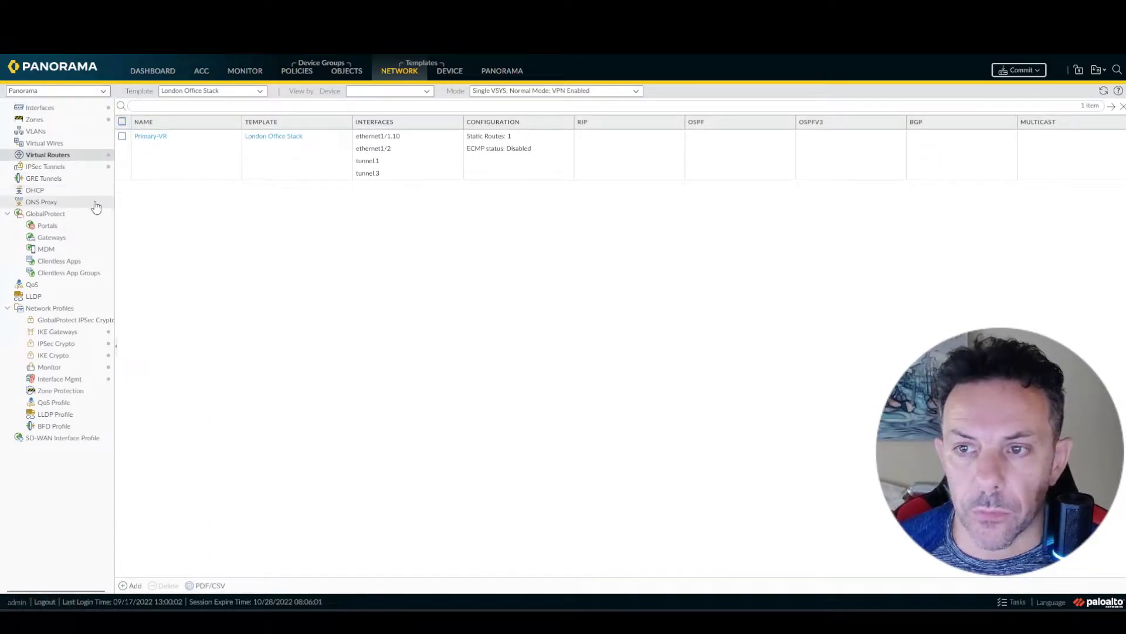
left_click(39, 109)
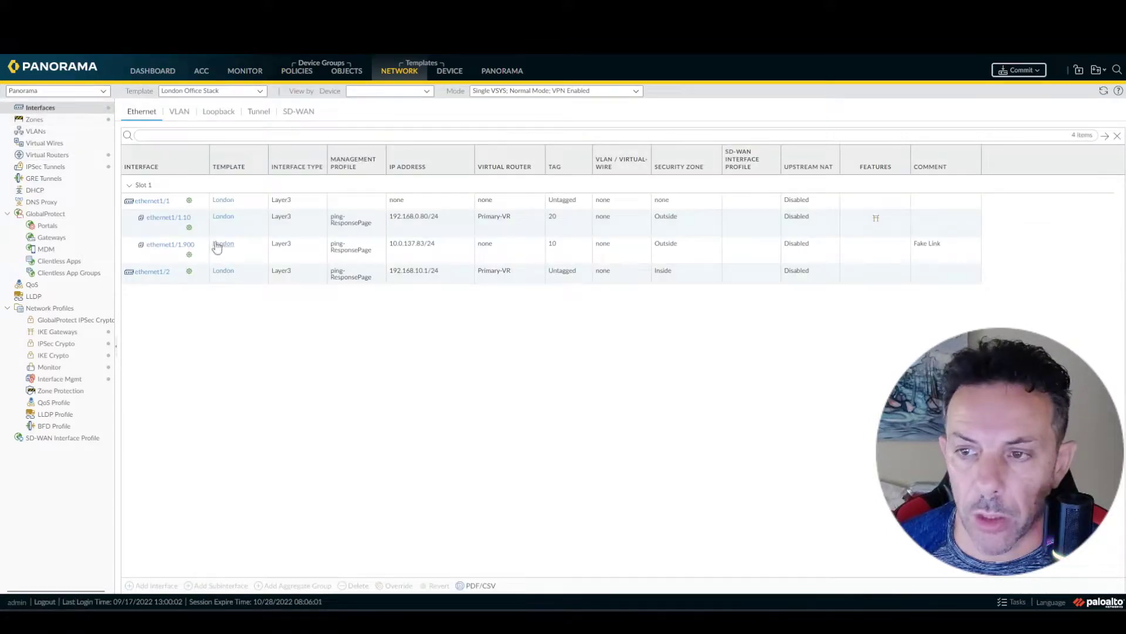
left_click(705, 227)
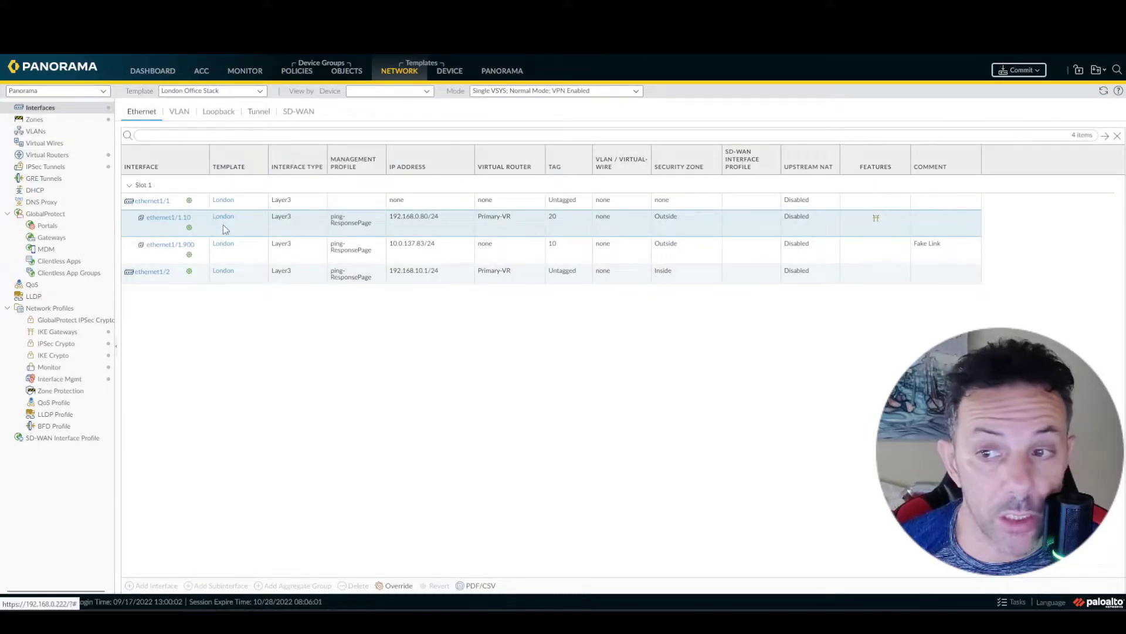
left_click(186, 218)
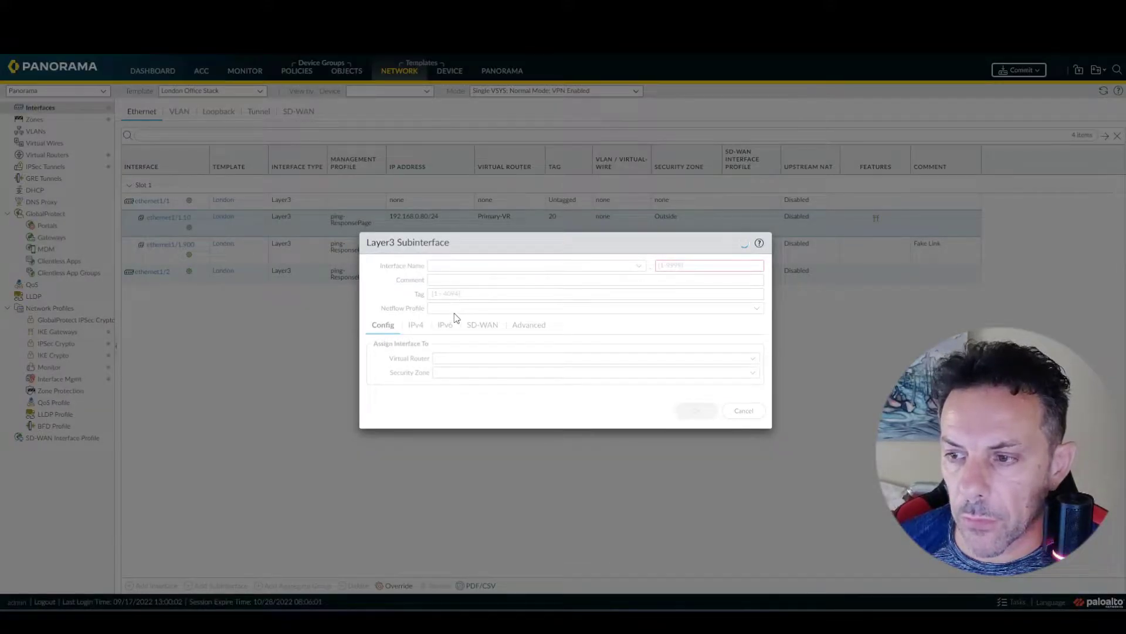
left_click(453, 280)
left_click(743, 414)
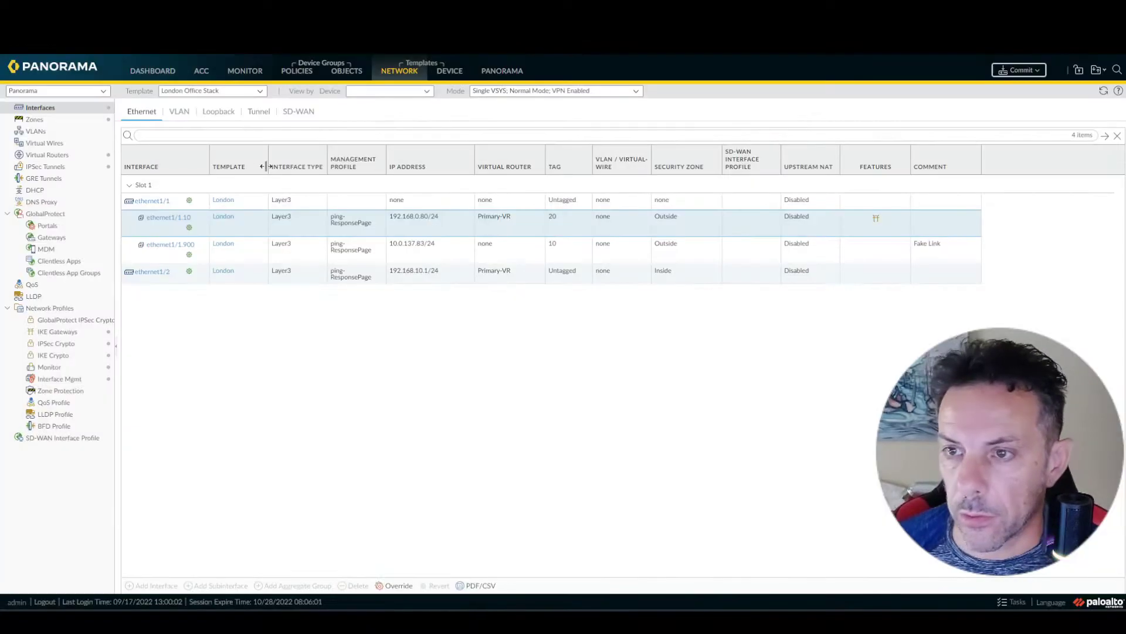
- Switch to the London template and set the comment of subinterface ethernet1/1.10 to "Primary ISP"
left_click(260, 94)
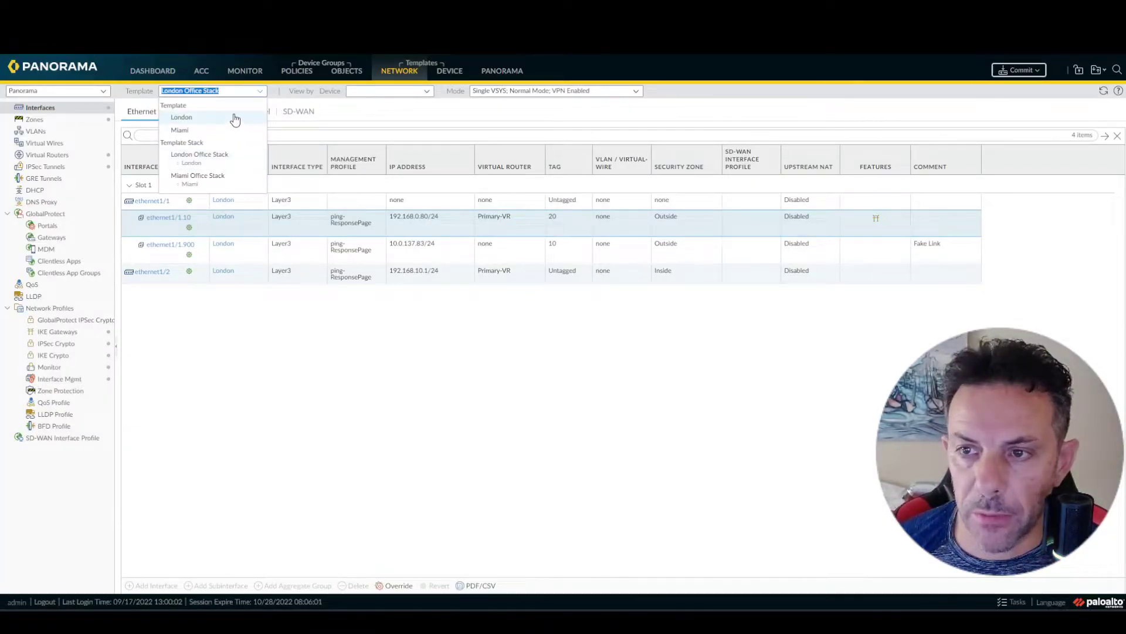
left_click(235, 117)
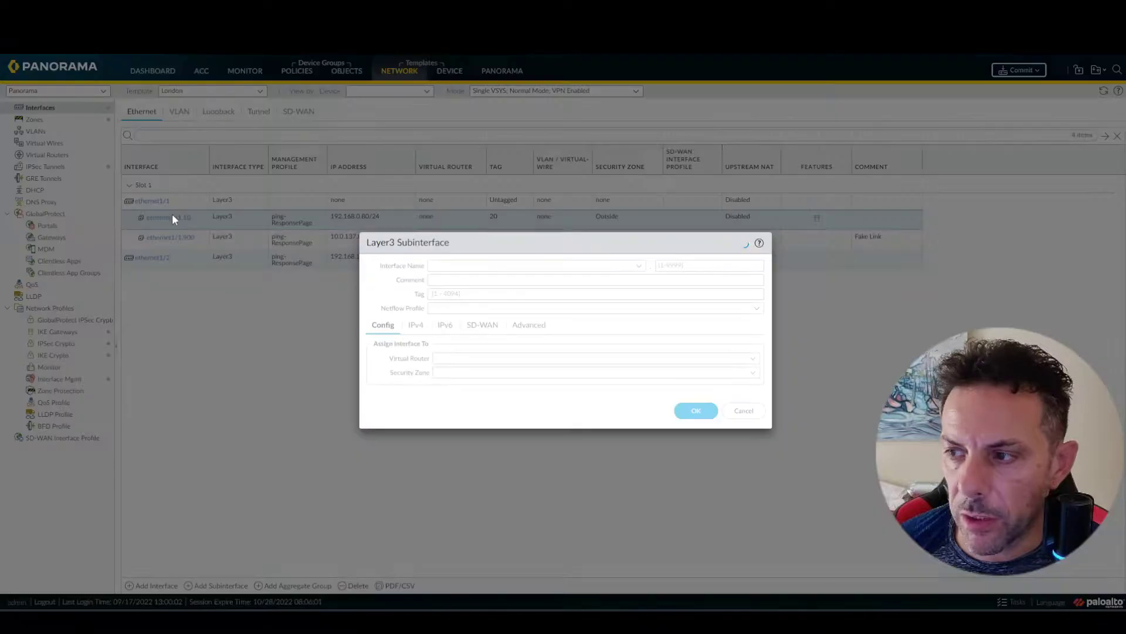
left_click(172, 220)
left_click(452, 280)
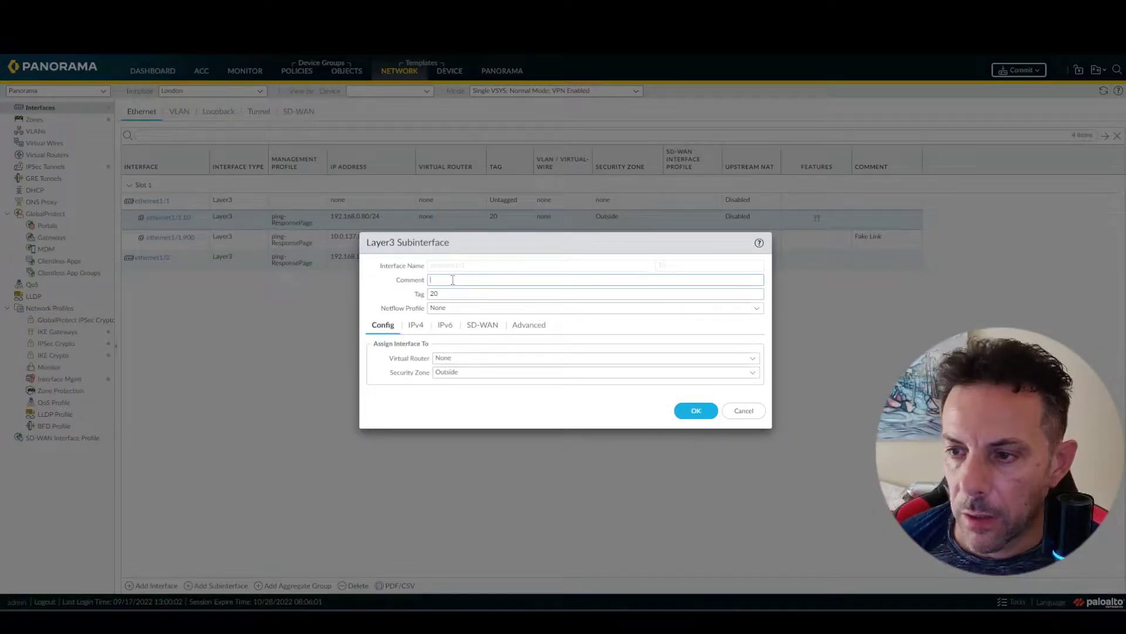
type("Primary")
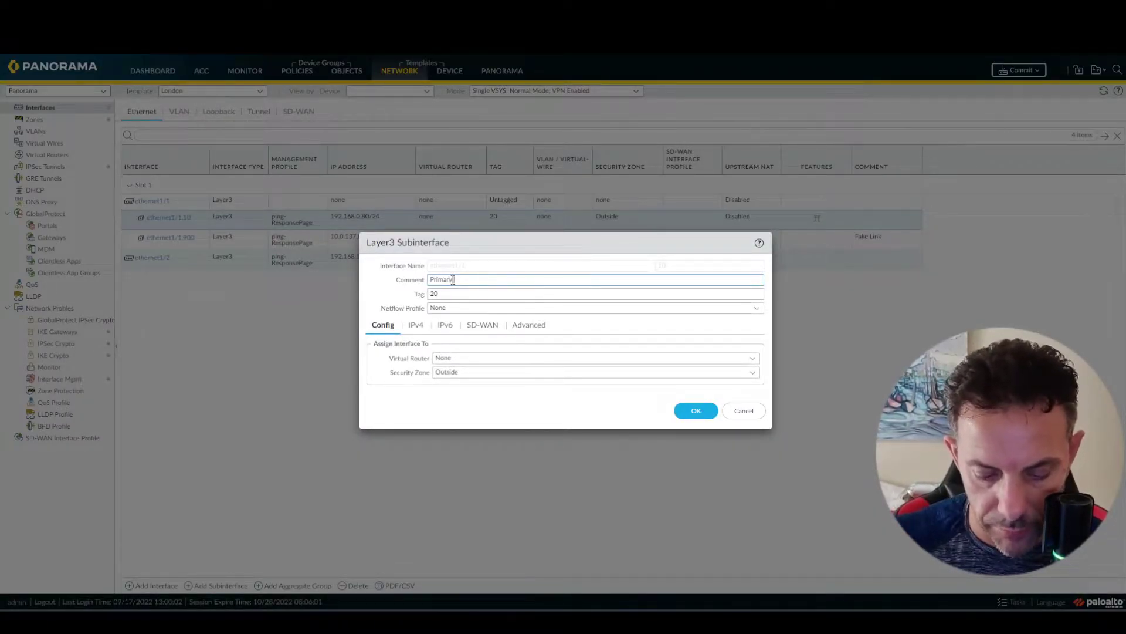
type(" ISP")
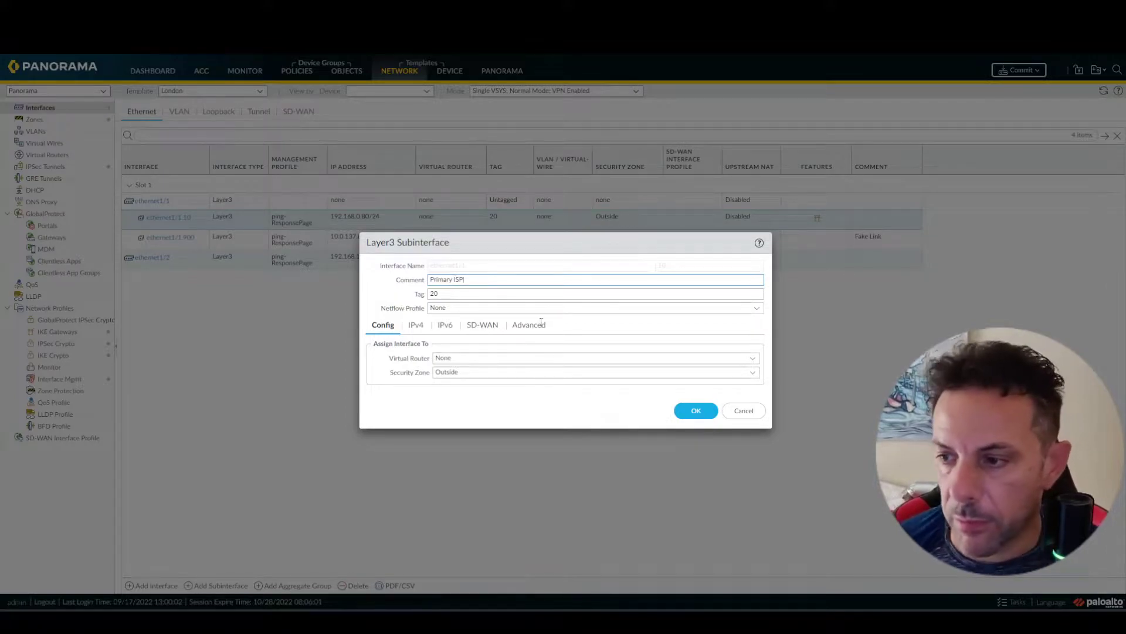
left_click(690, 410)
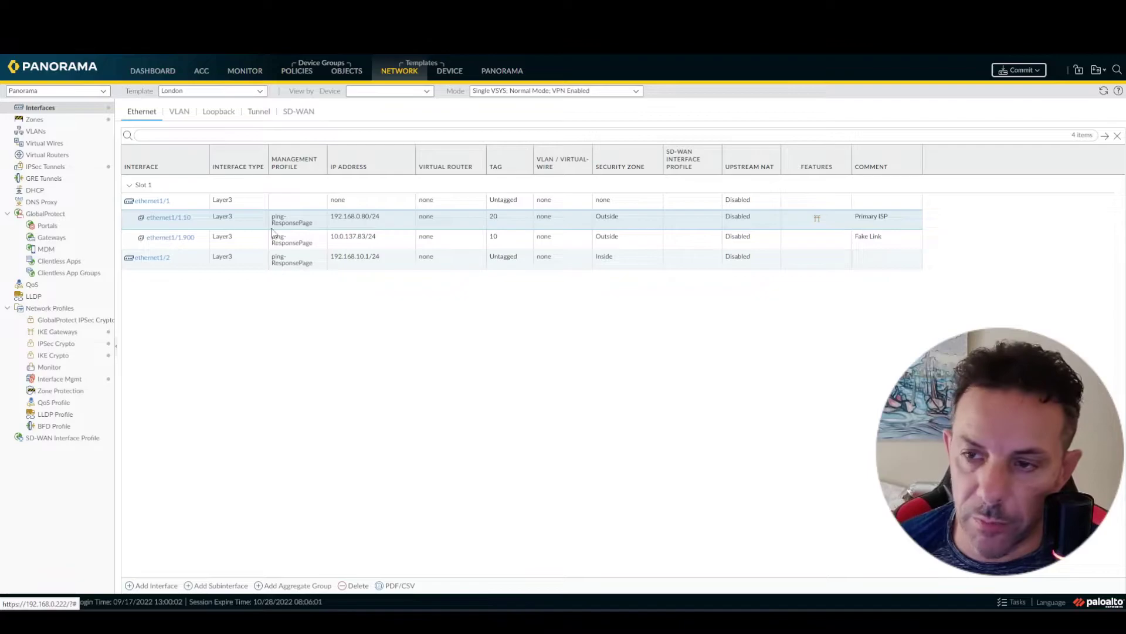
- Change the comment of subinterface ethernet1/1.900 to "Secondary ISP"
left_click(175, 234)
left_click(192, 241)
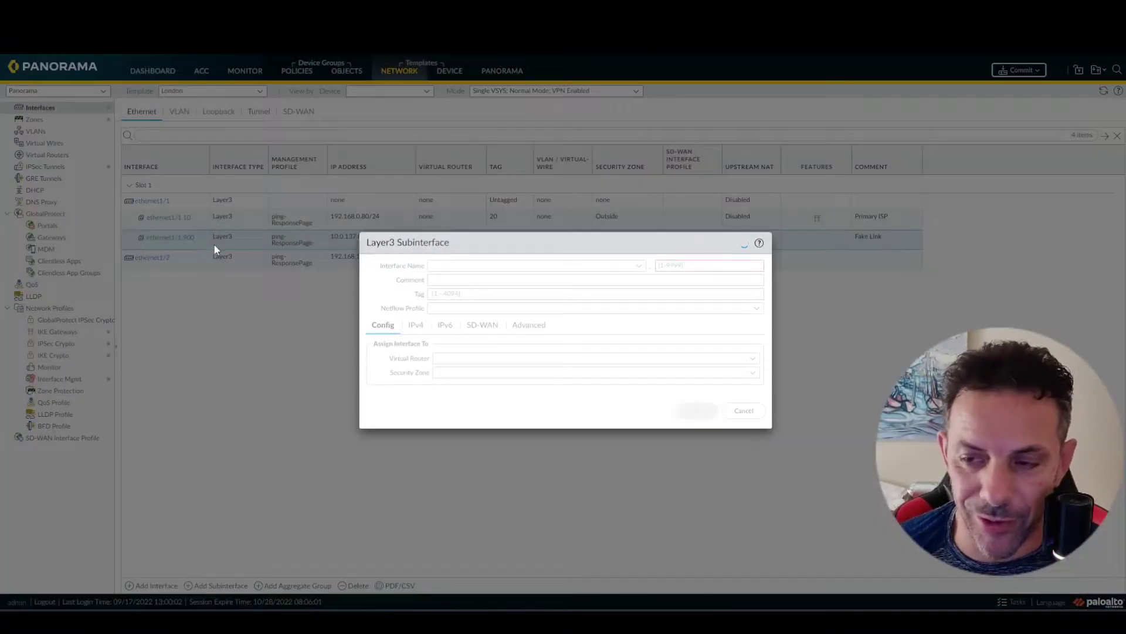
triple_click(473, 280)
type("Secondary ISP")
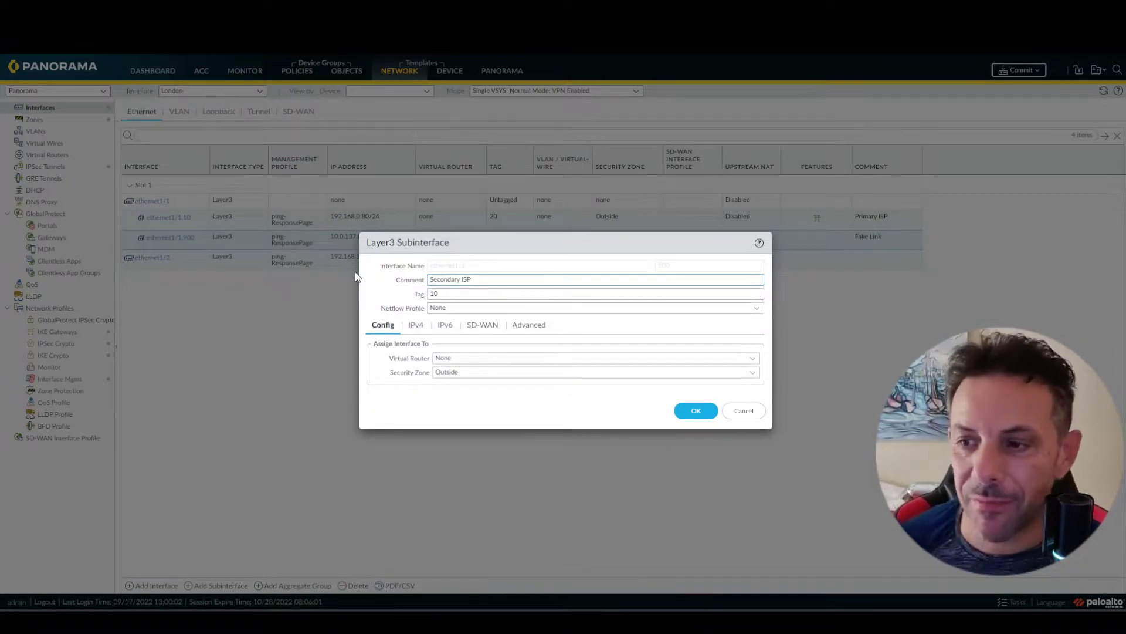
left_click(696, 410)
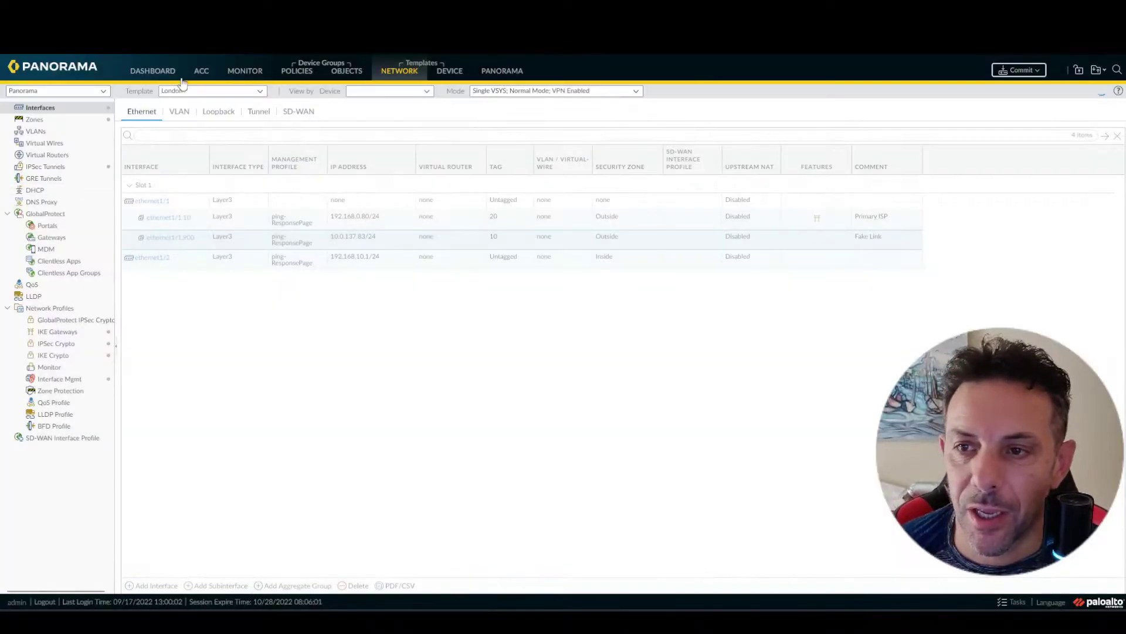
- Switch to the London Office Stack template and review its interfaces and virtual routers
left_click(260, 91)
left_click(224, 157)
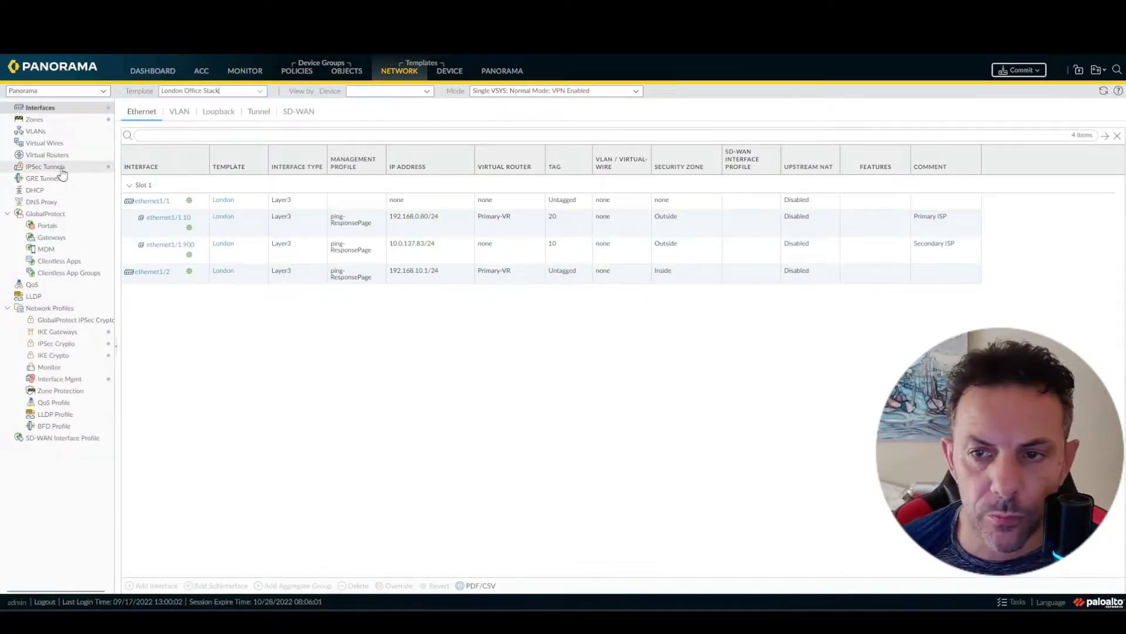
left_click(47, 154)
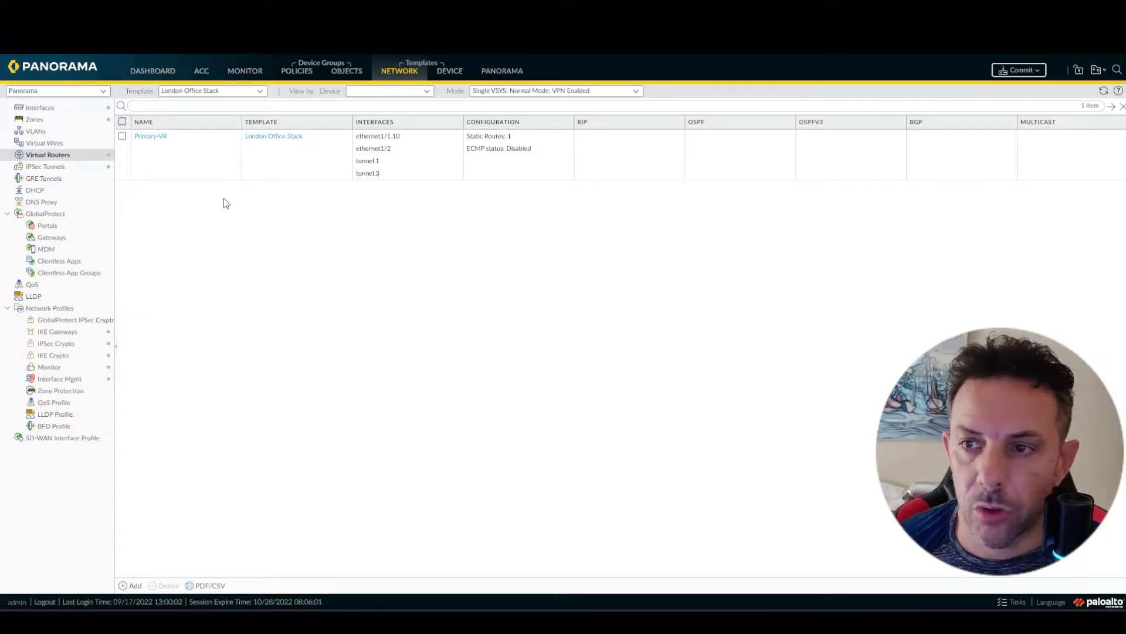
- Add a NAT pre-rule named "Secondary ISP" in the London device group
left_click(304, 78)
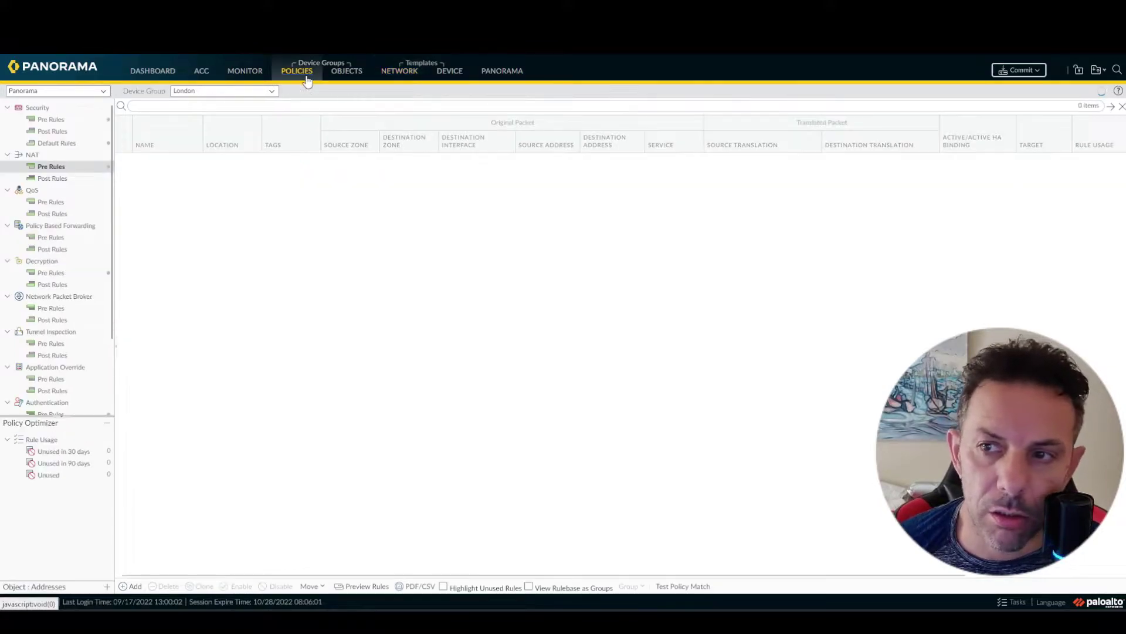
left_click(56, 165)
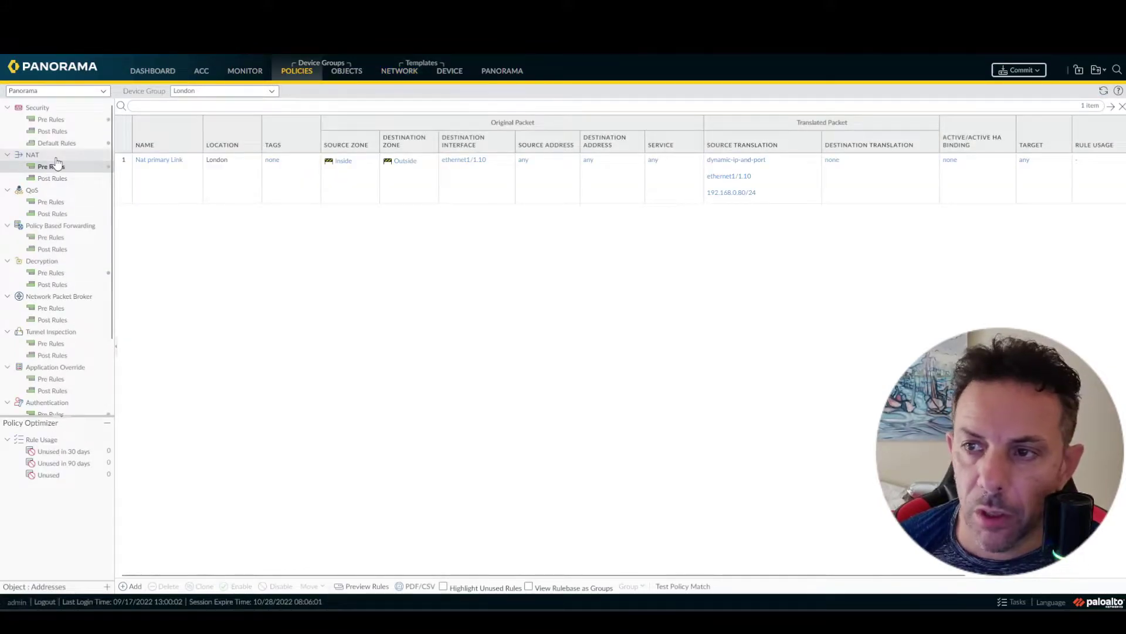
left_click(135, 586)
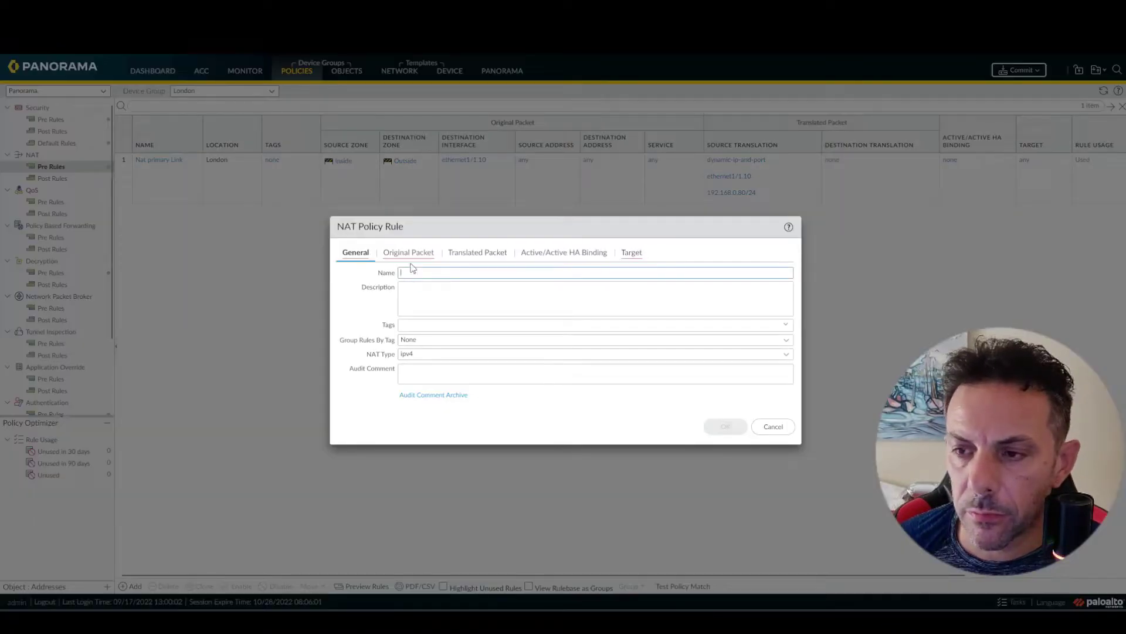
type("Secon")
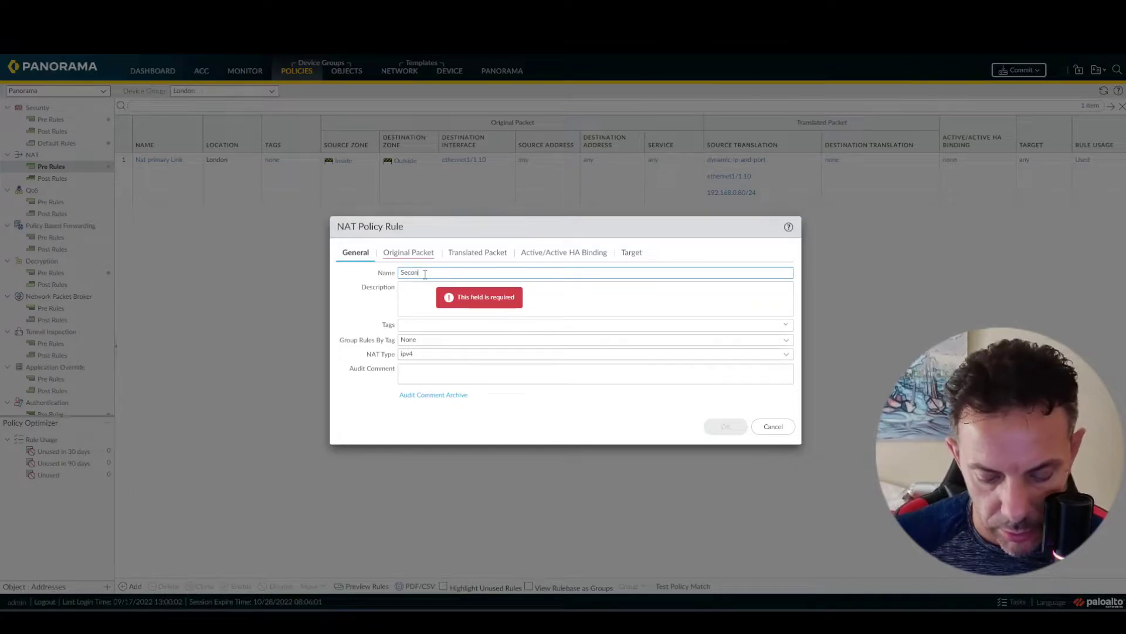
type("dary ISP")
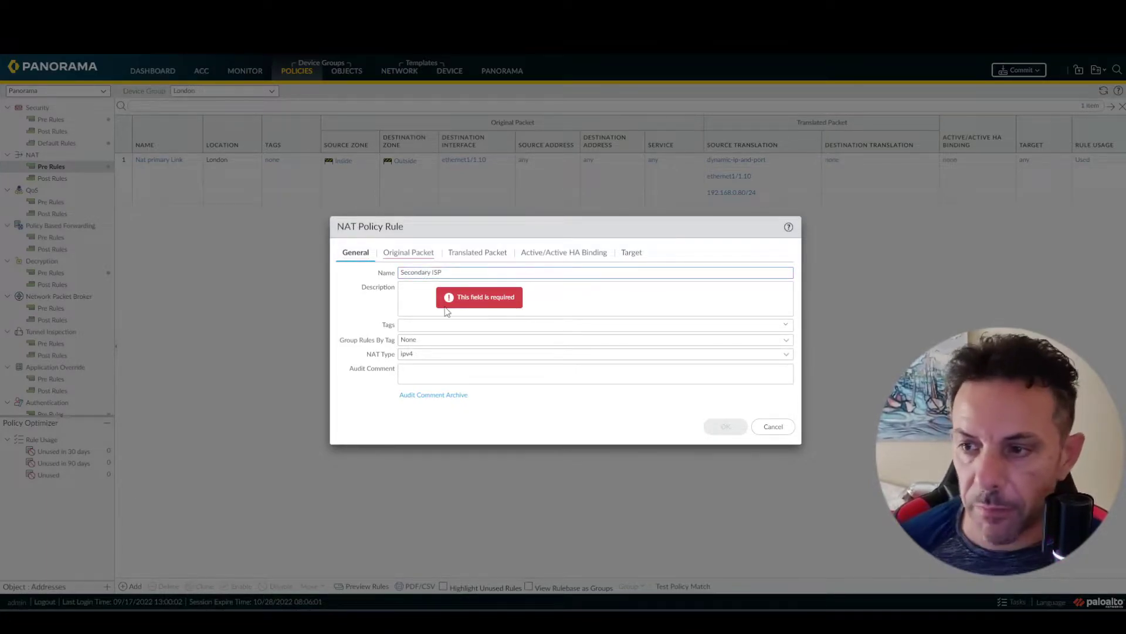
- Define the NAT rule's original packet with source zone Inside, destination zone Outside and destination interface ethernet1/1.900
left_click(409, 253)
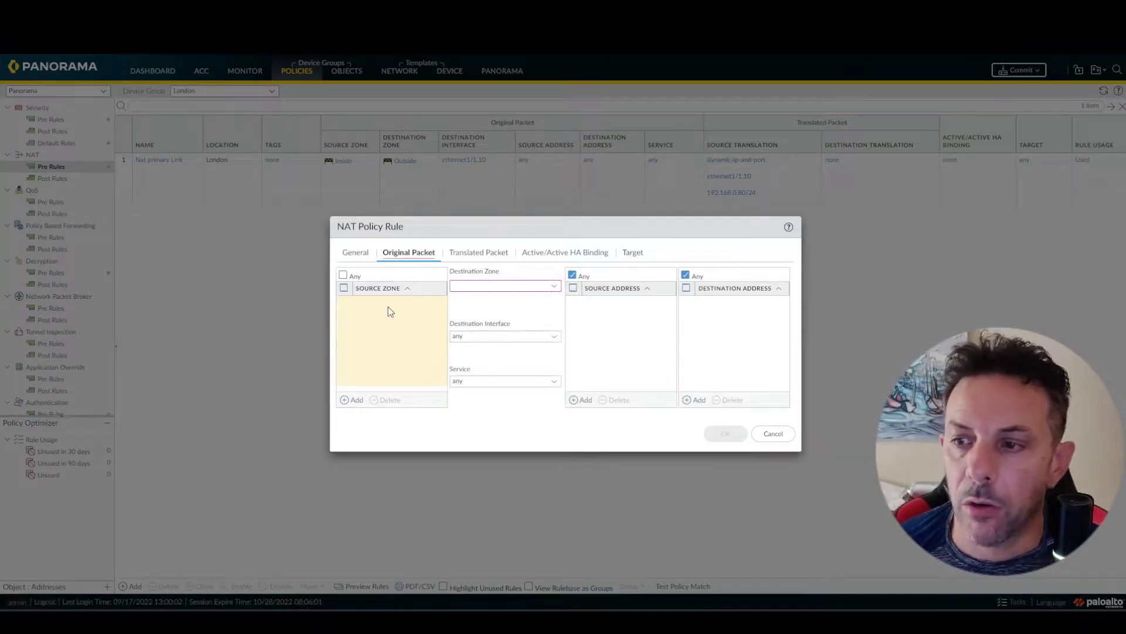
left_click(352, 400)
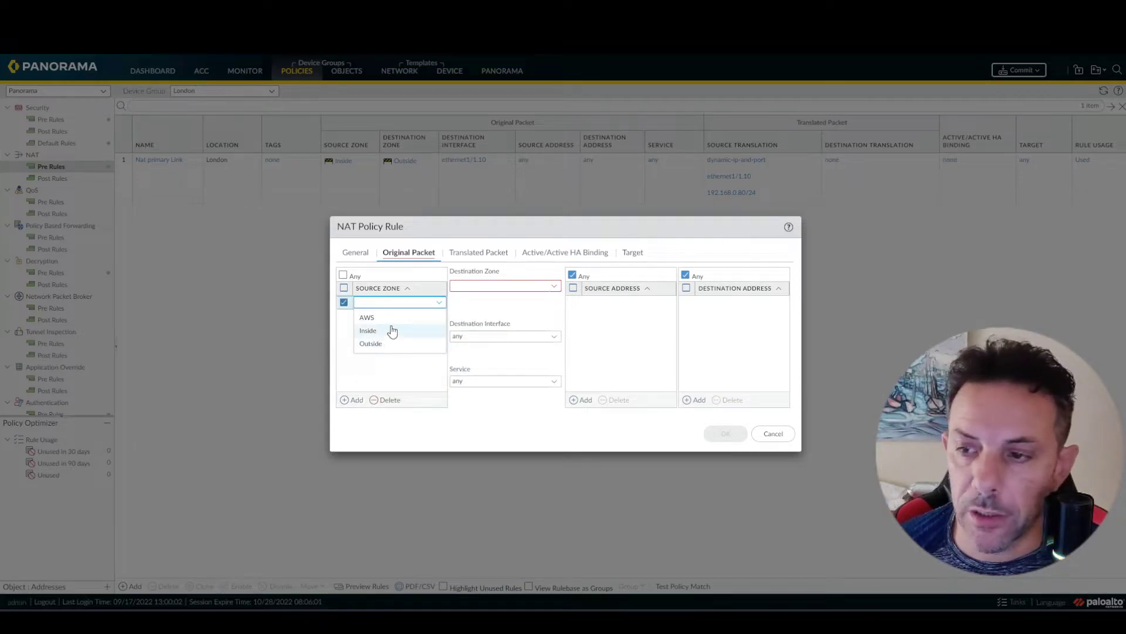
left_click(391, 328)
left_click(555, 287)
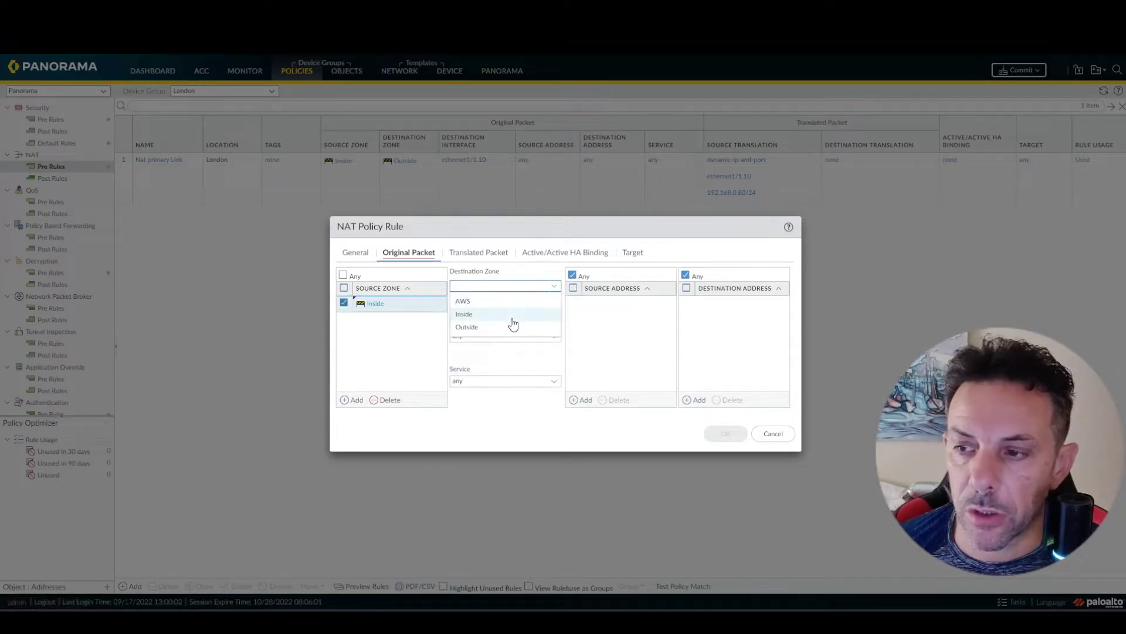
left_click(512, 329)
left_click(552, 336)
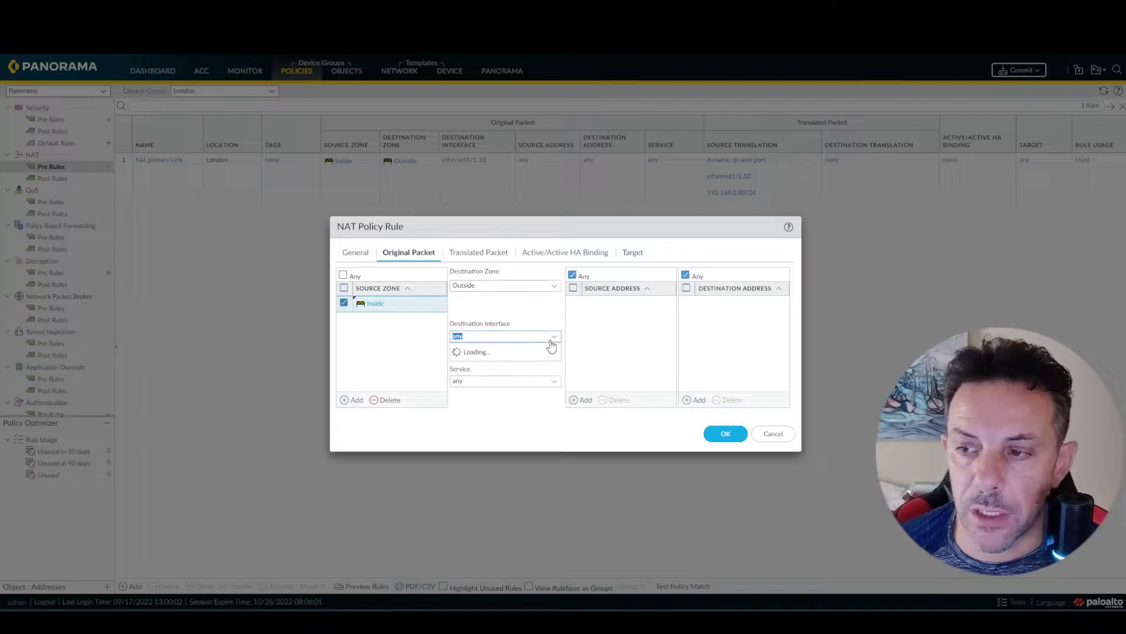
left_click(528, 392)
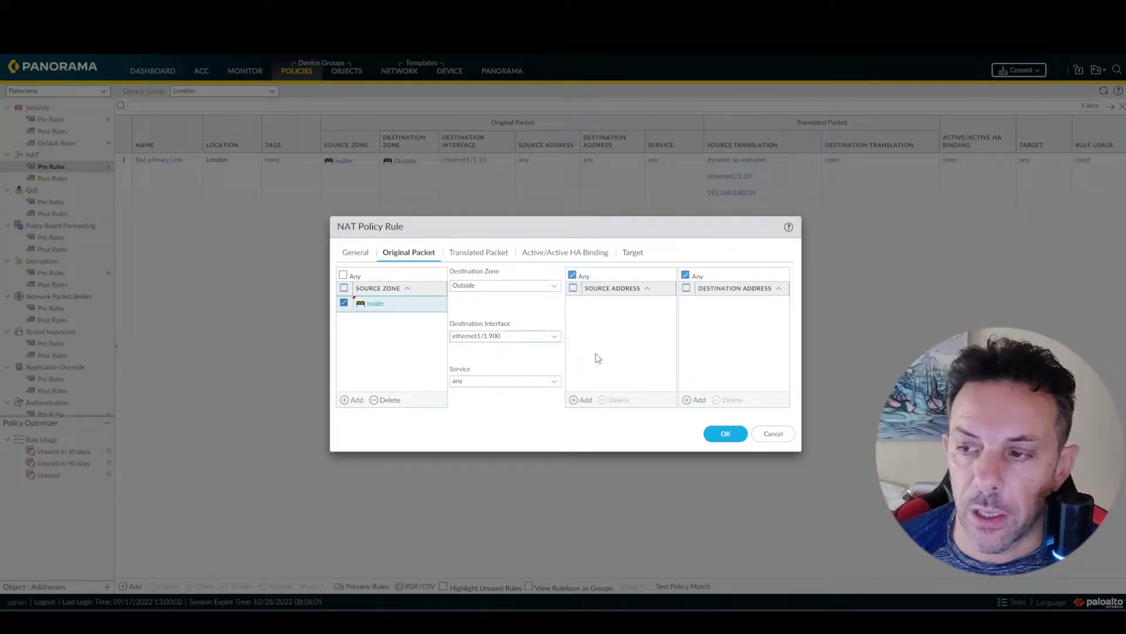
- Set the NAT rule's source translation to Dynamic IP And Port, using interface address ethernet1/1.900 with IP 10.0.137.83/24
left_click(468, 254)
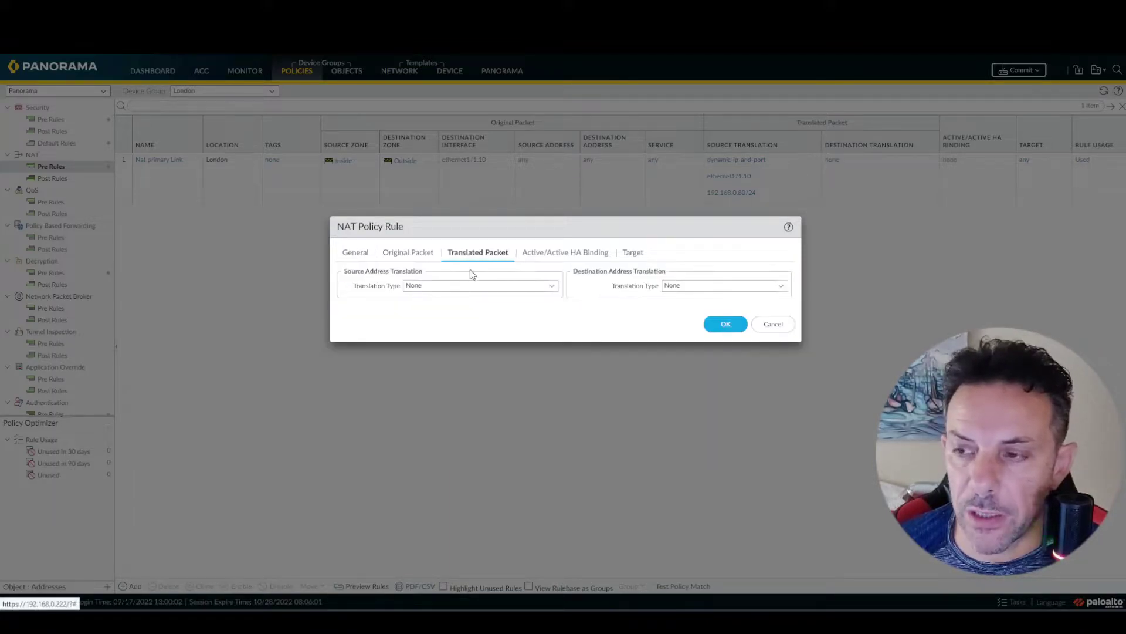
left_click(552, 285)
left_click(474, 302)
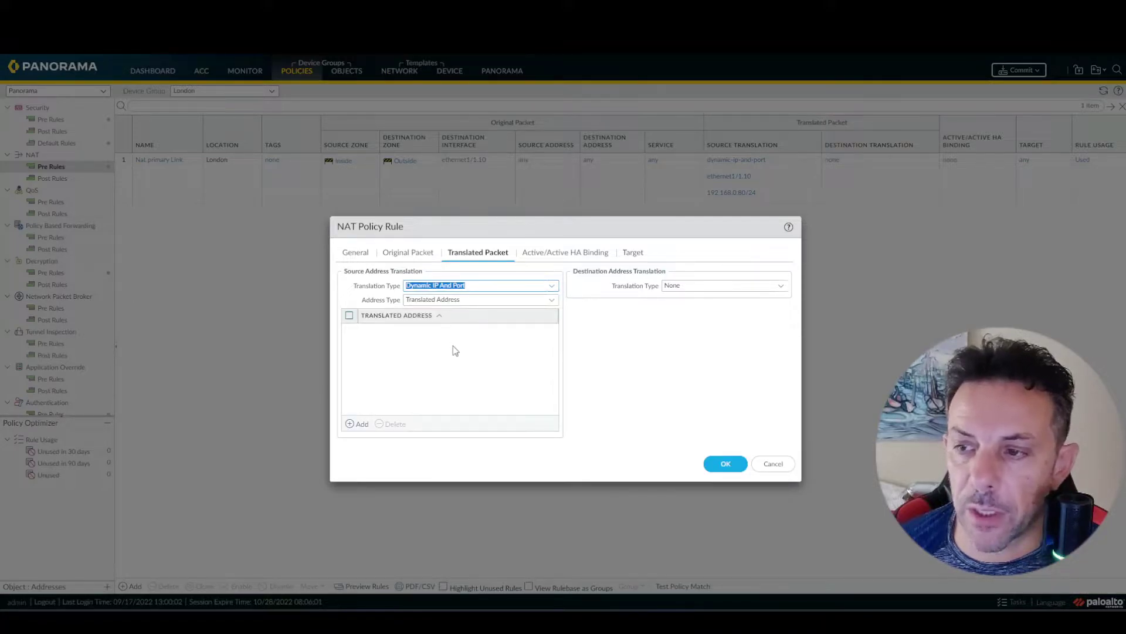
left_click(525, 300)
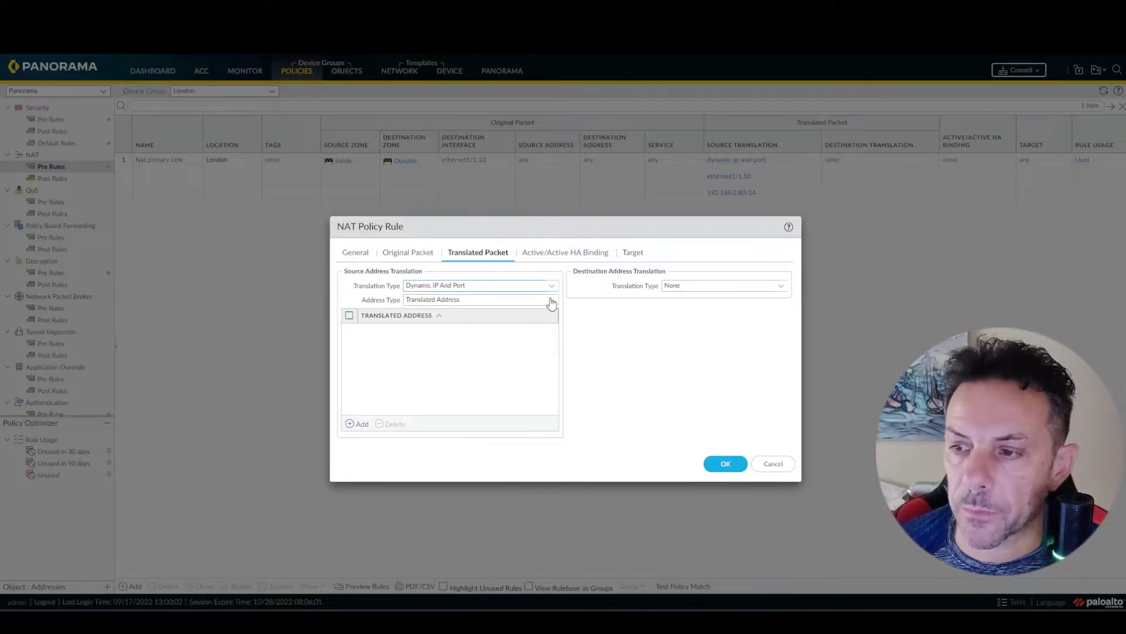
left_click(495, 327)
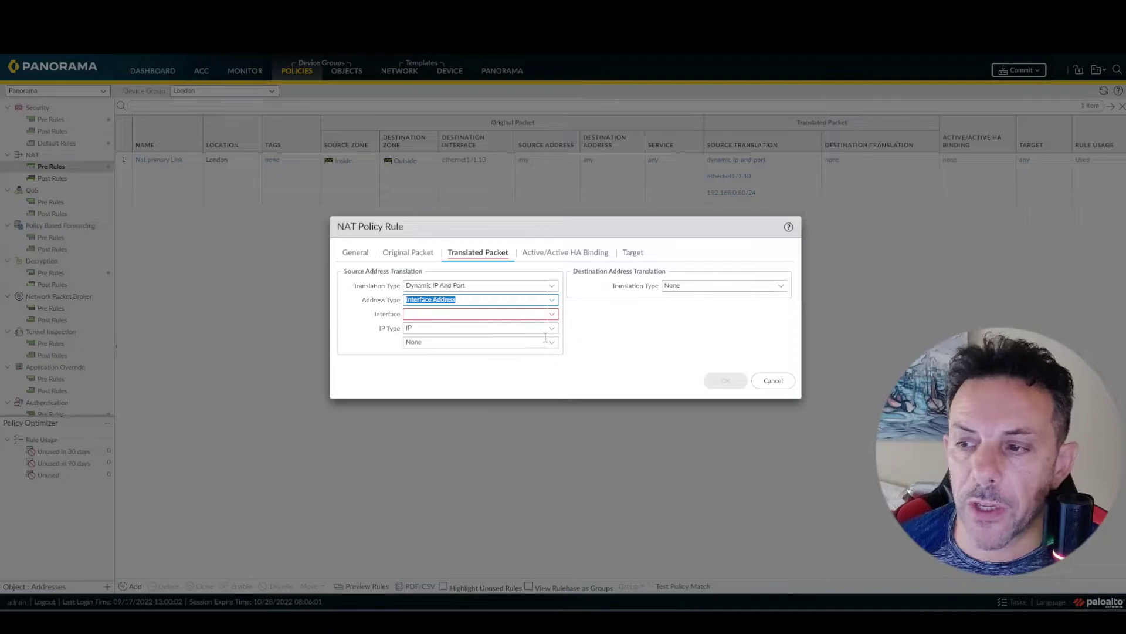
left_click(553, 319)
left_click(486, 352)
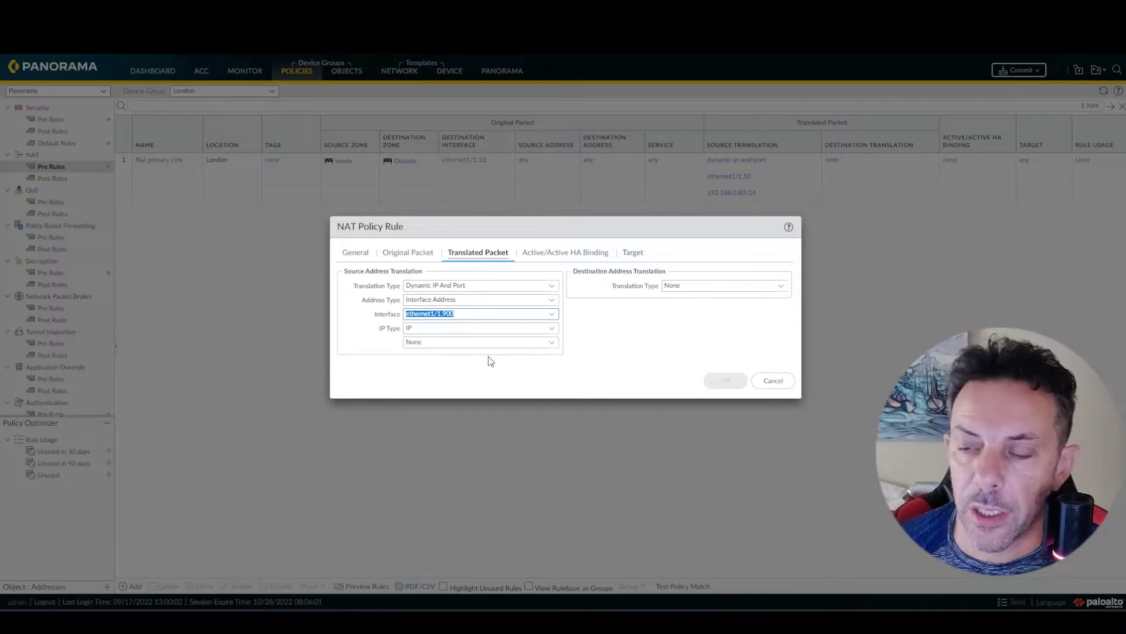
left_click(549, 344)
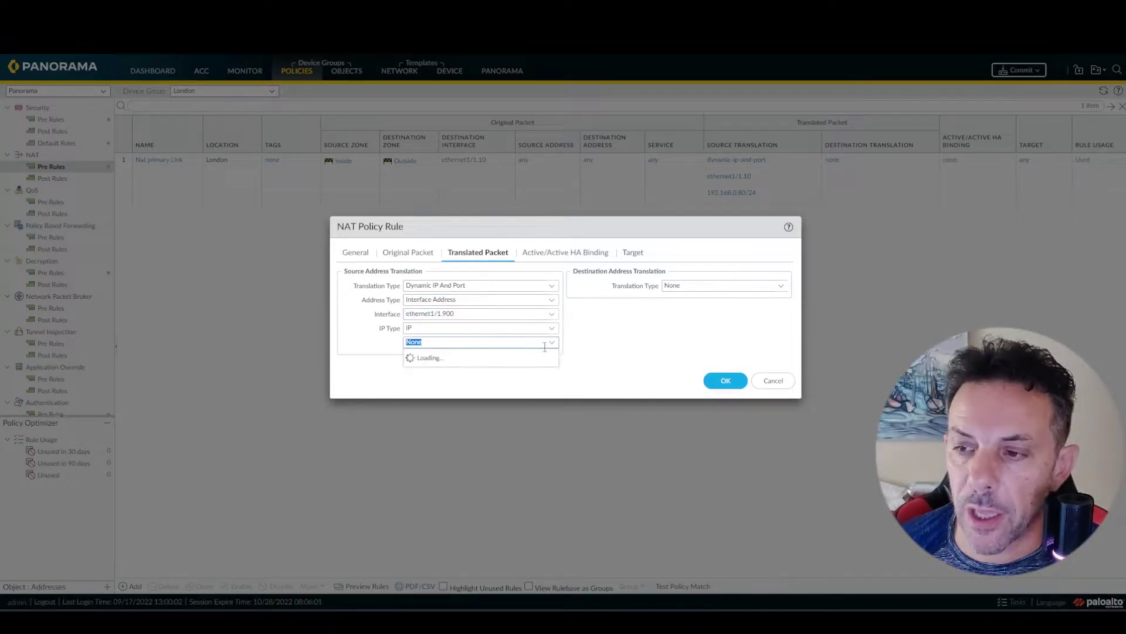
left_click(491, 371)
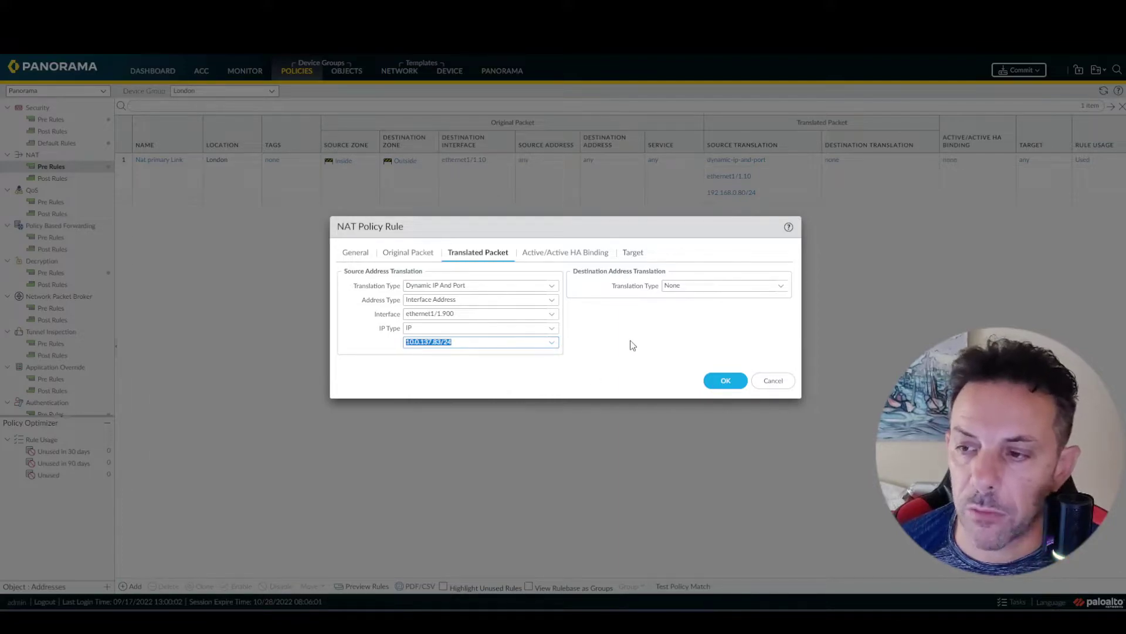
- Save the Secondary ISP NAT rule with its interface-address source translation
left_click(463, 342)
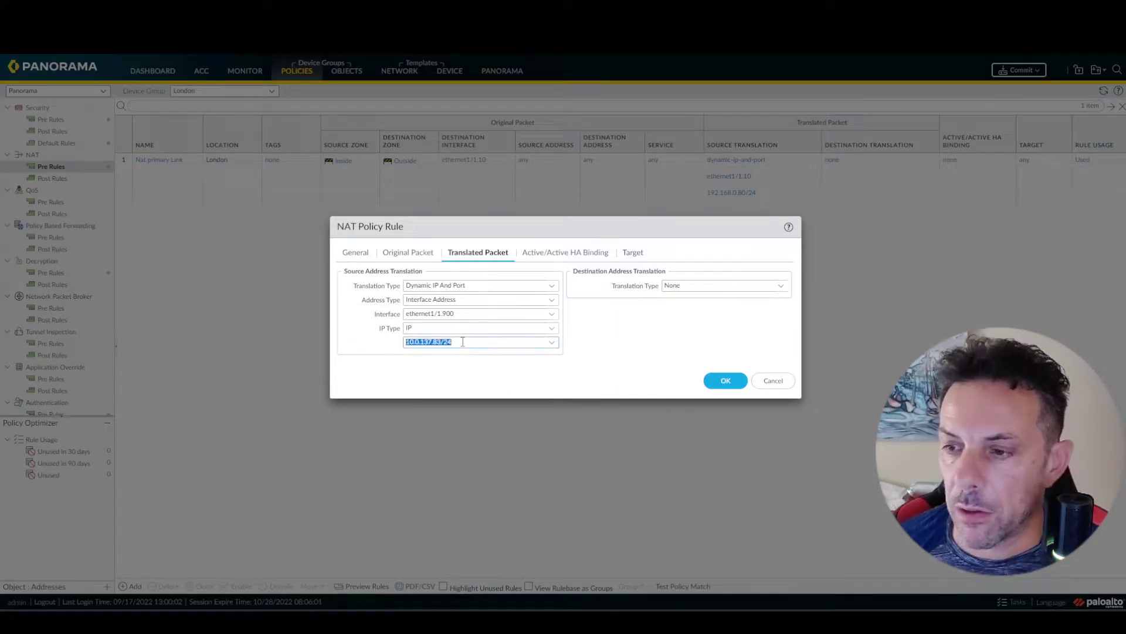
left_click(725, 380)
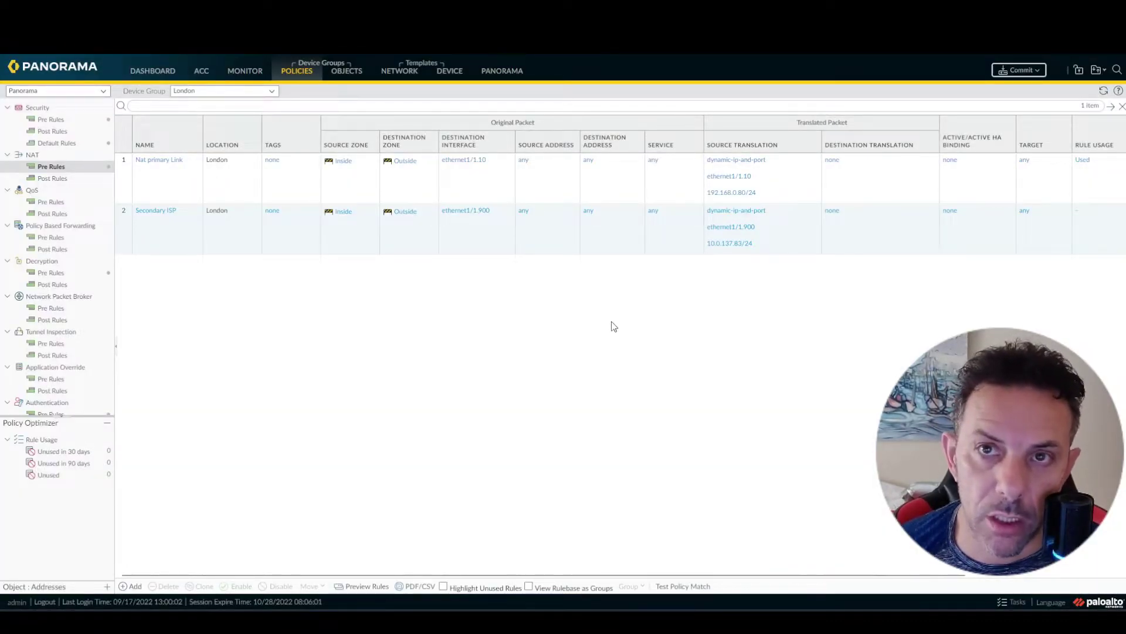
- Rename the existing virtual router in the London Office Stack template to Secondary-VR
left_click(398, 71)
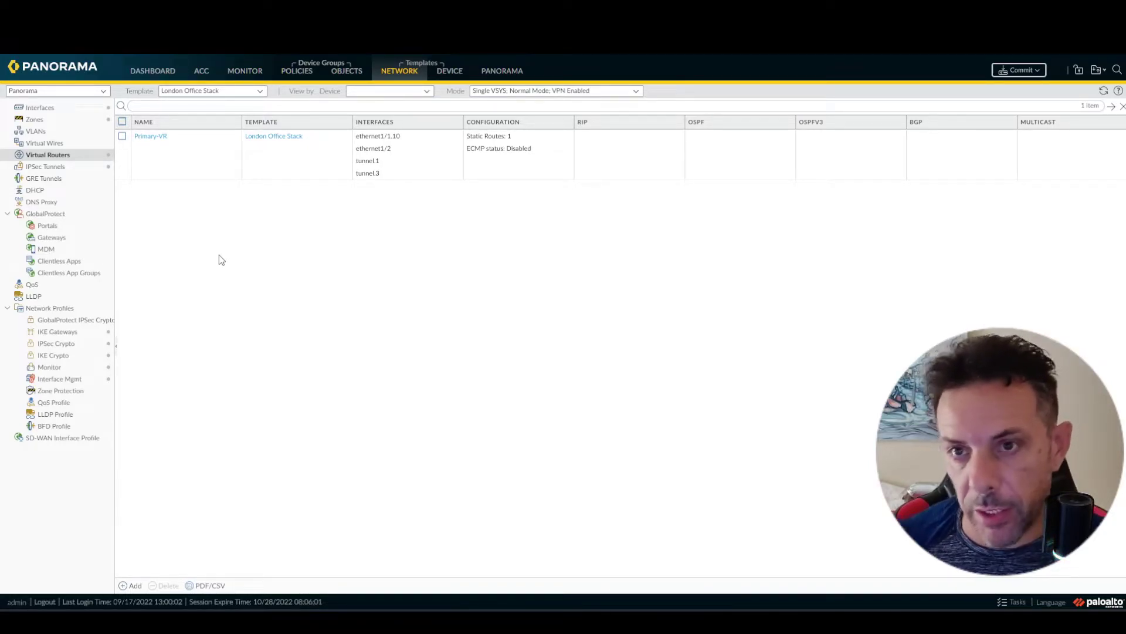
left_click(156, 143)
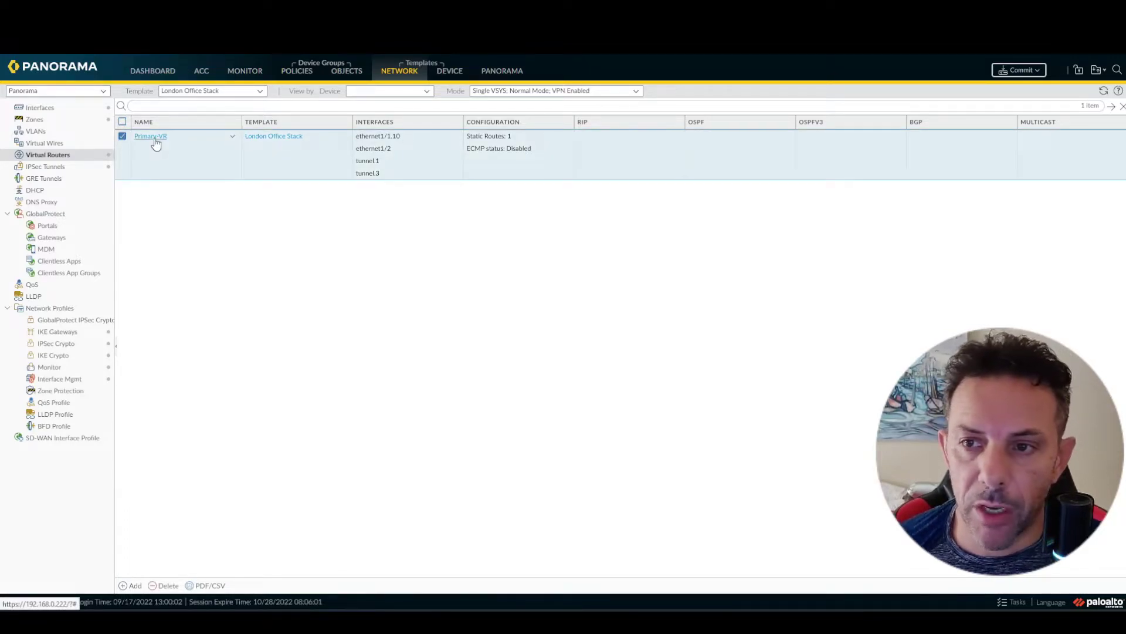
left_click(154, 139)
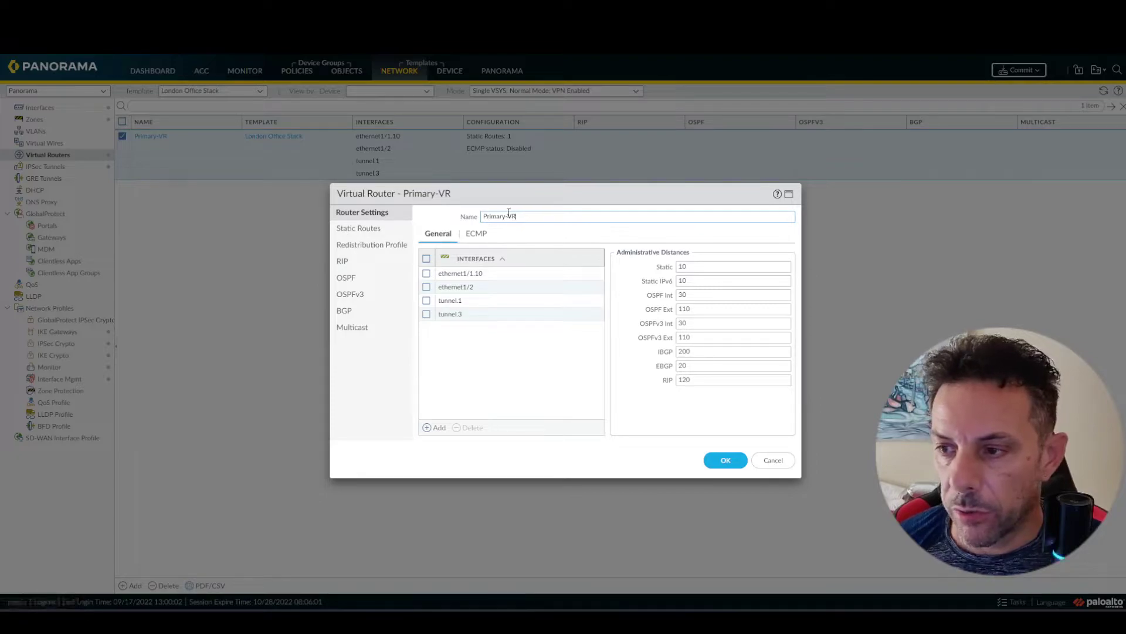
double_click(504, 215)
type("5")
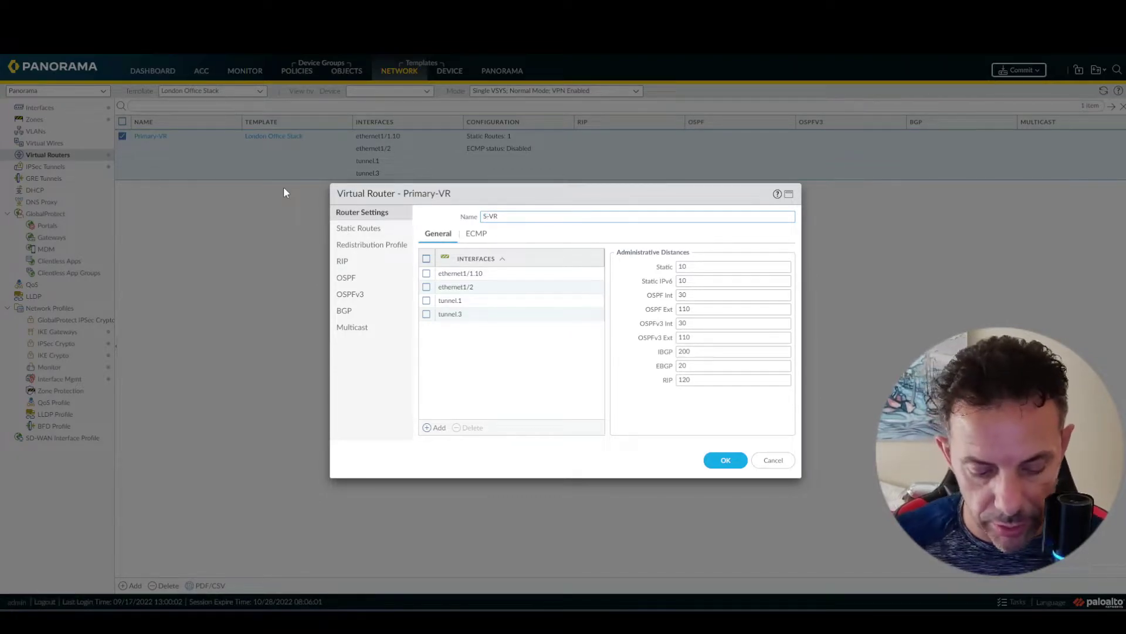
type("econda")
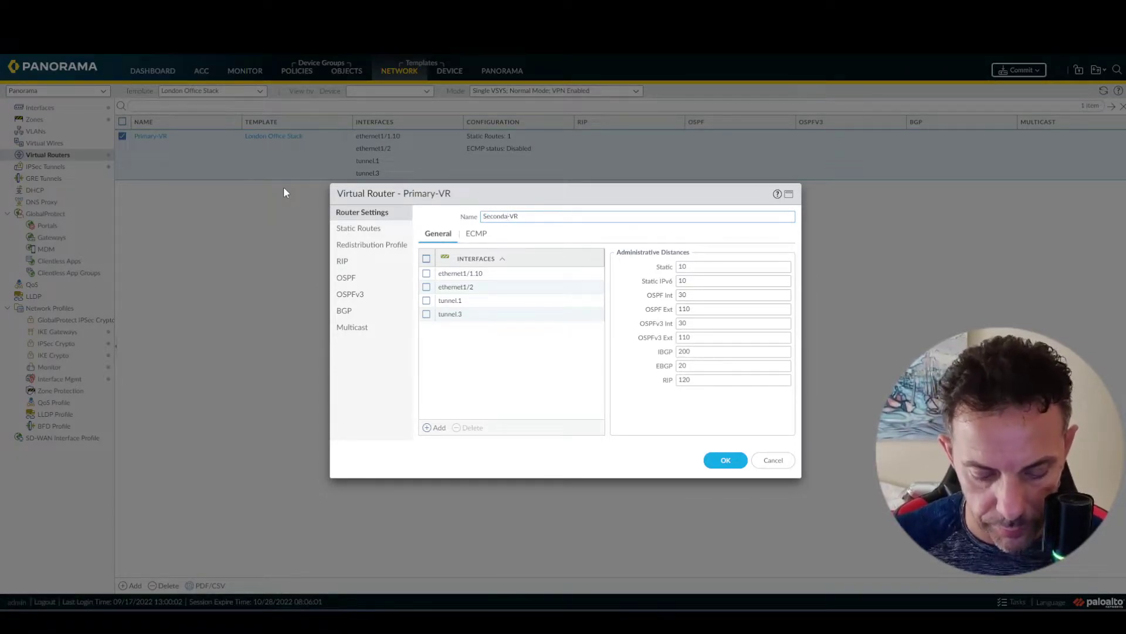
type("ry")
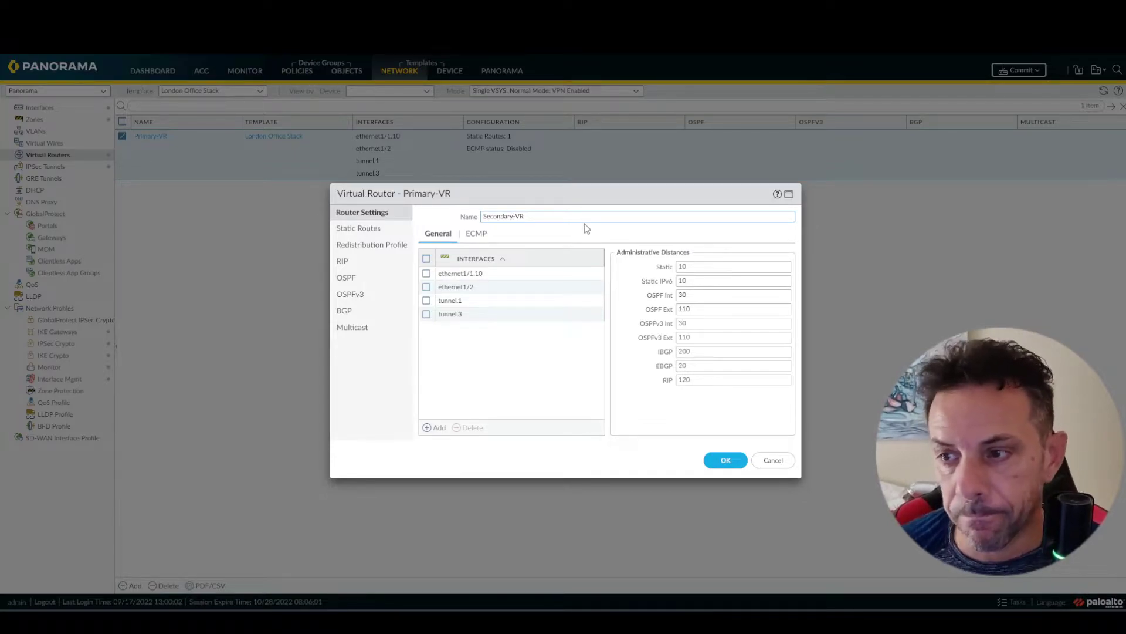
left_click(718, 458)
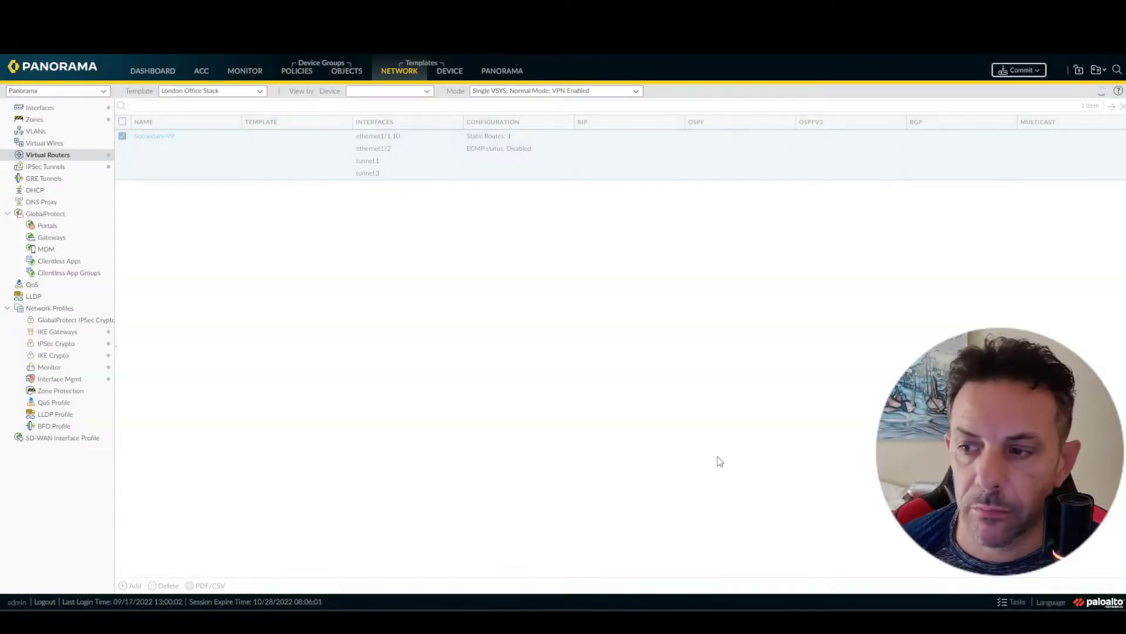
- Add a new virtual router named Primary-VR and assign interface ethernet1/1.900 to it
left_click(130, 585)
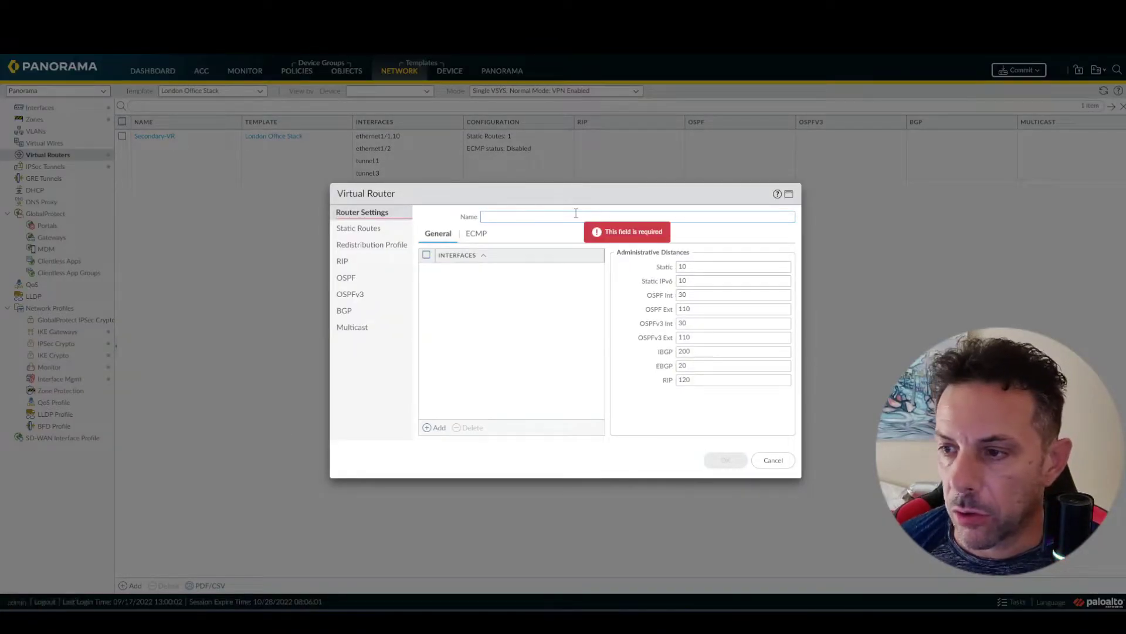
type("Prim")
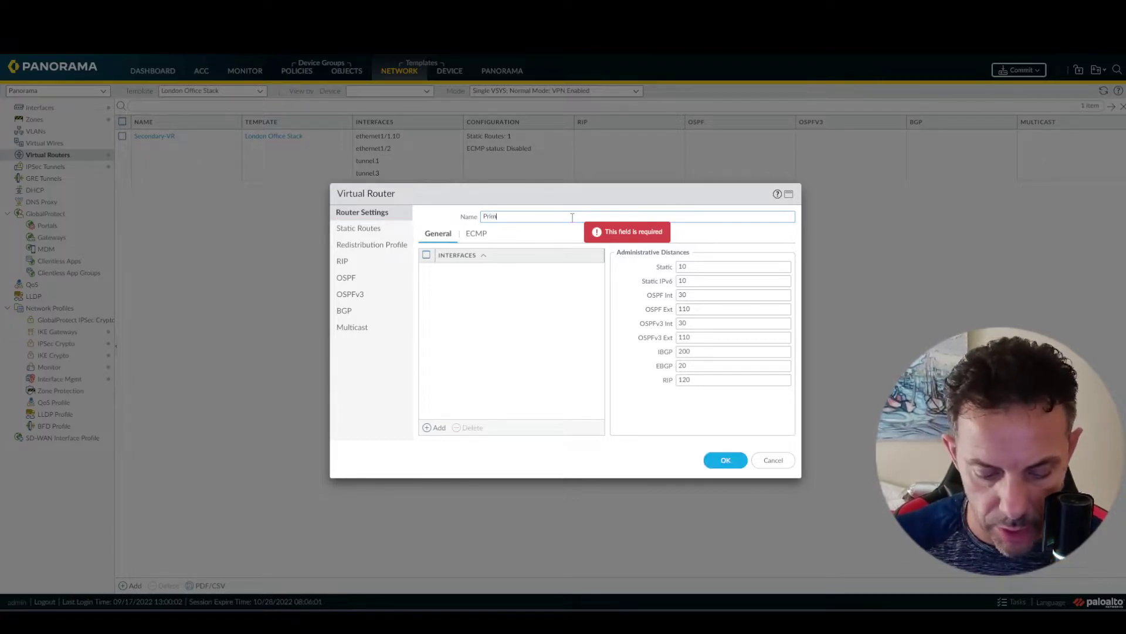
type("ary-VR")
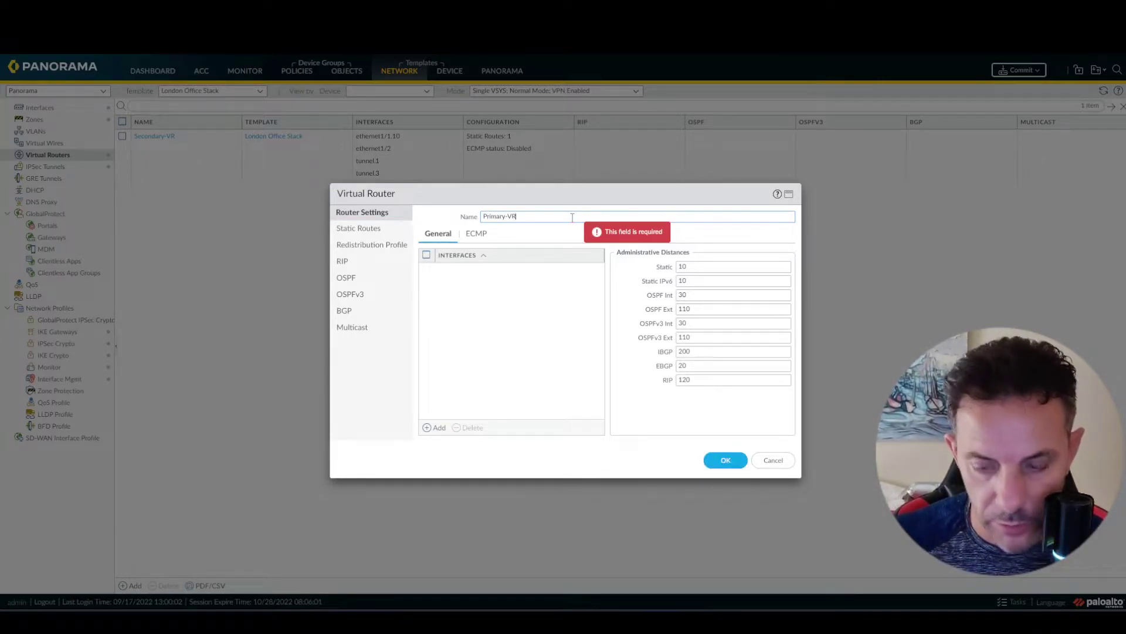
left_click(440, 428)
left_click(482, 311)
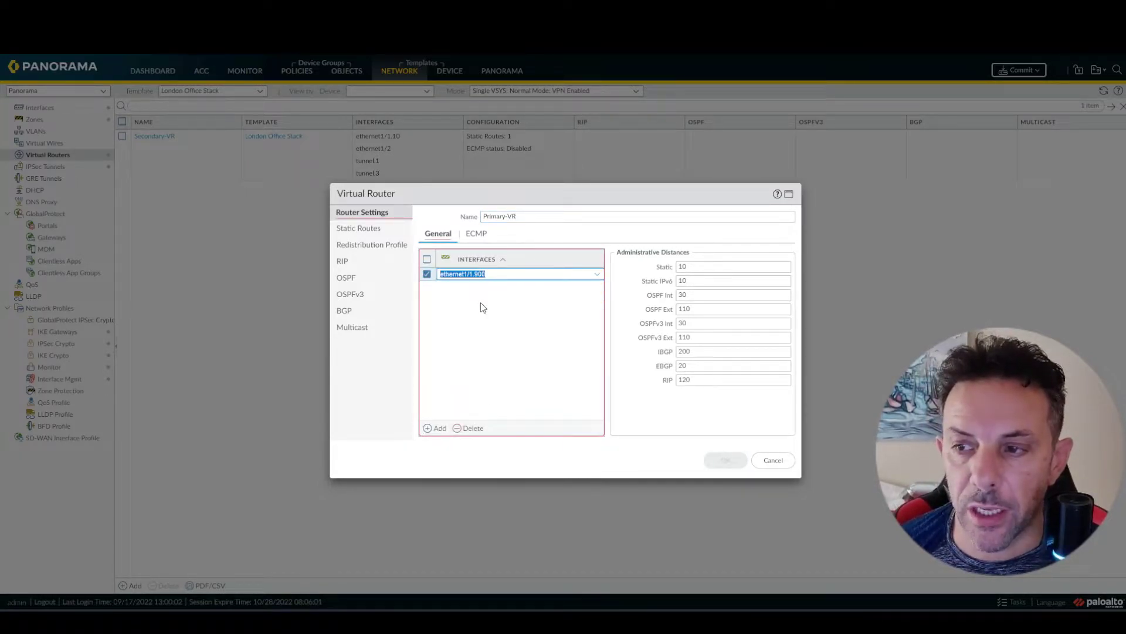
left_click(473, 356)
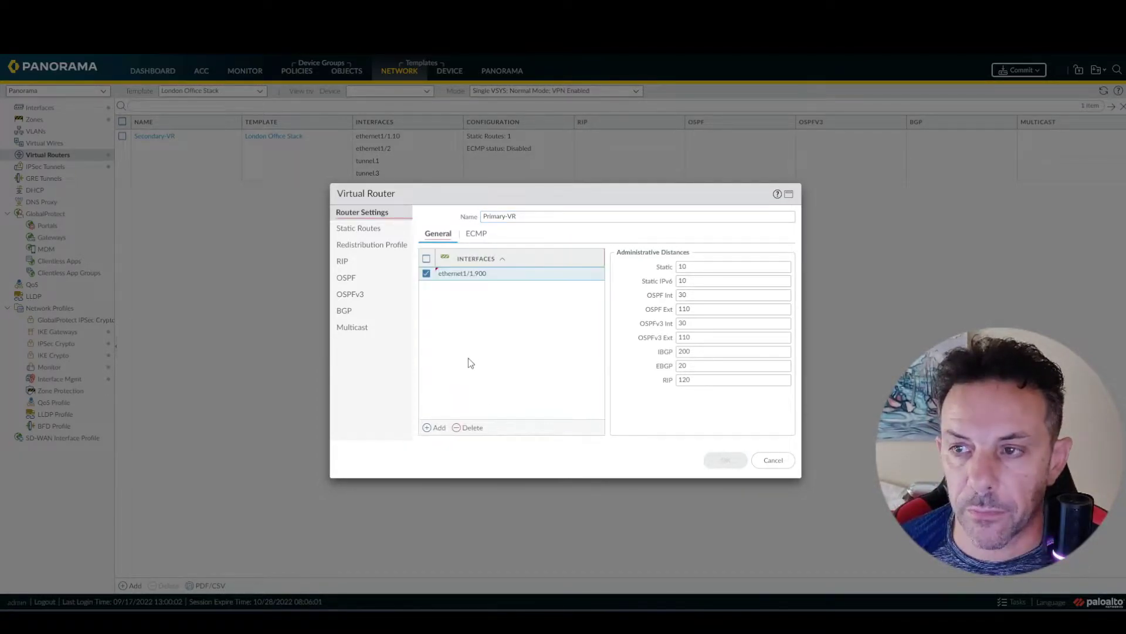
- Add an IPv4 static route named Backup-ISP with destination 0.0.0.0/0 to the new virtual router
left_click(376, 230)
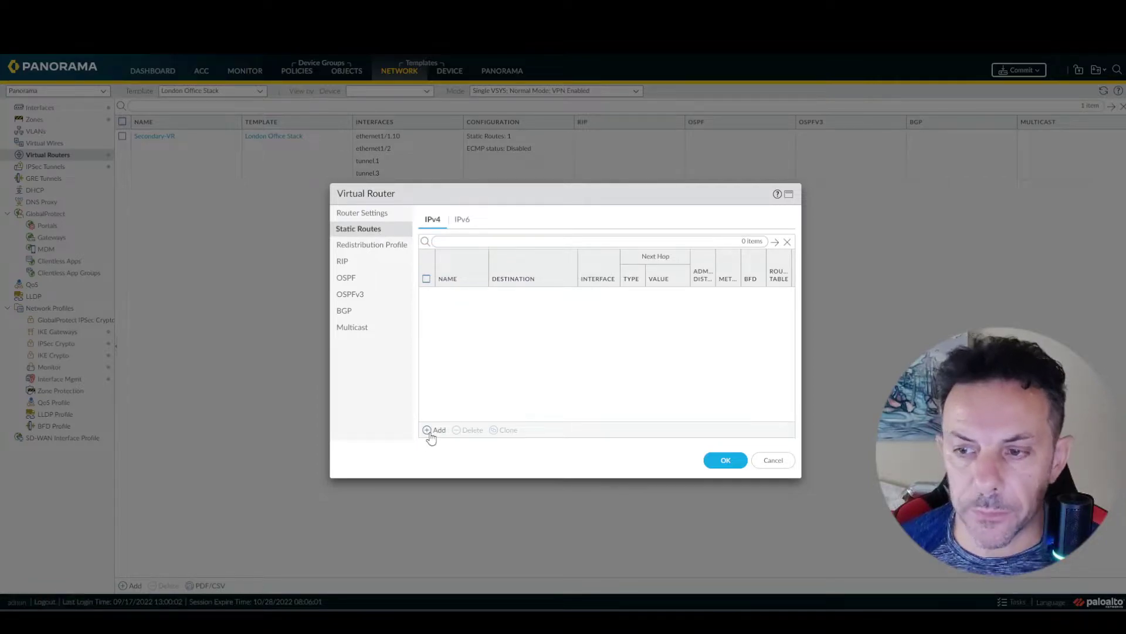
left_click(429, 433)
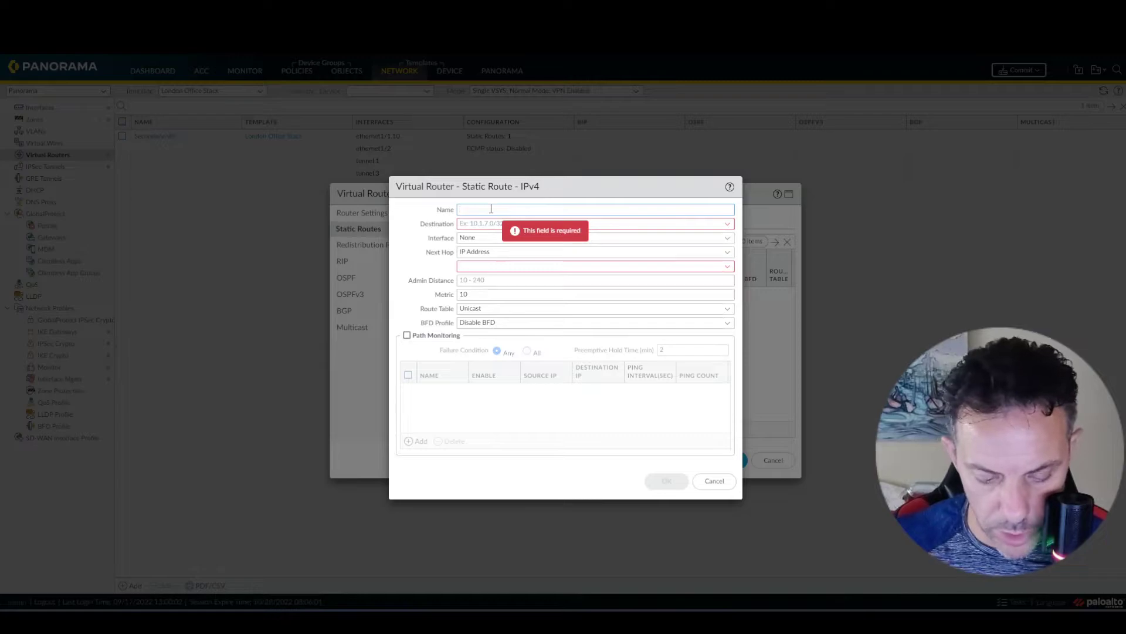
type("Bac")
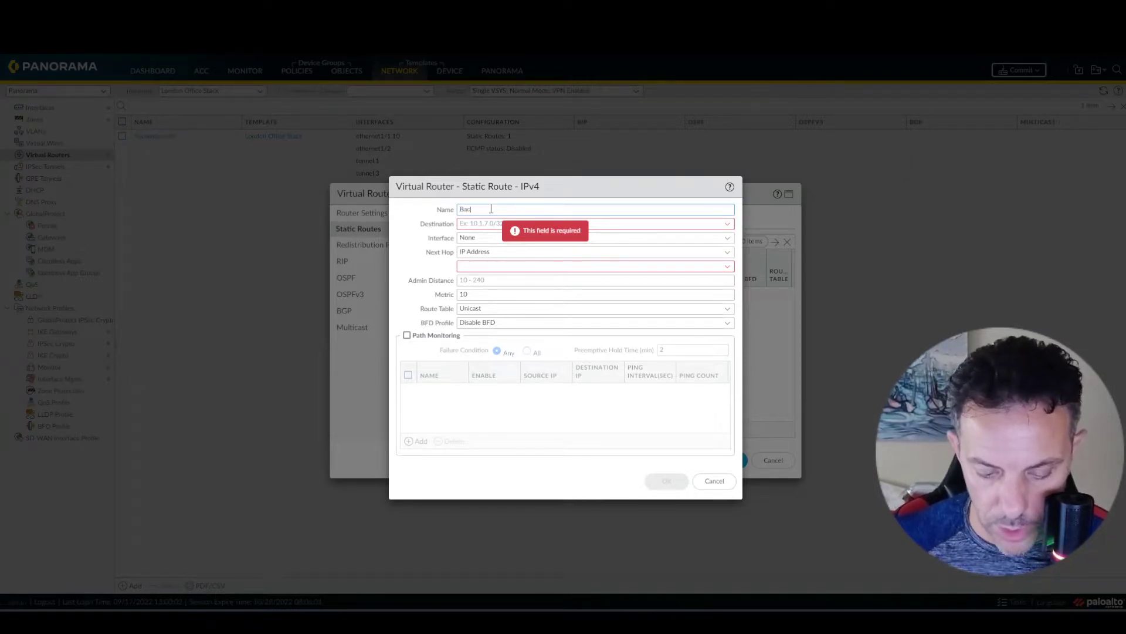
type("kup-IS")
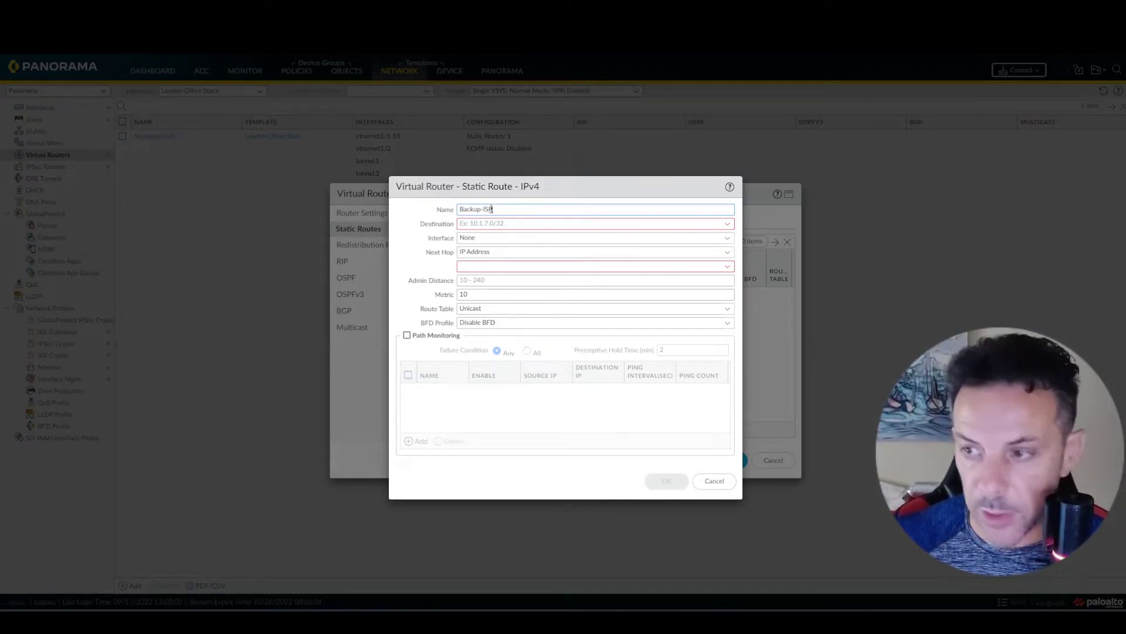
type("P")
left_click(501, 226)
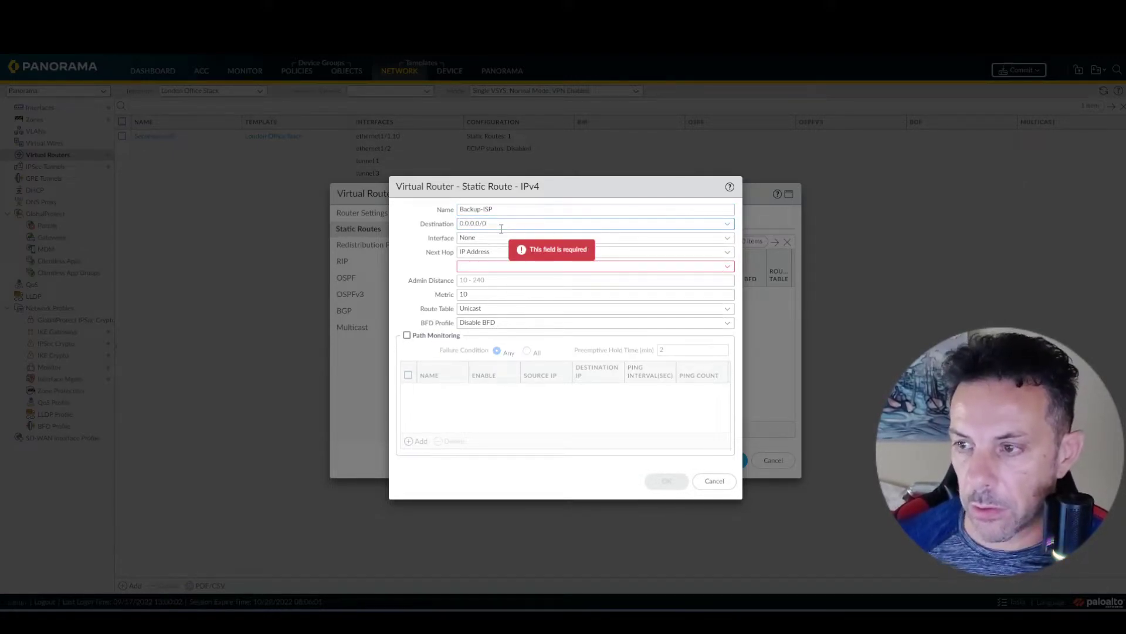
- Set the Backup-ISP route's next hop to IP address 10.0.137.1 and save the route
left_click(727, 252)
left_click(692, 268)
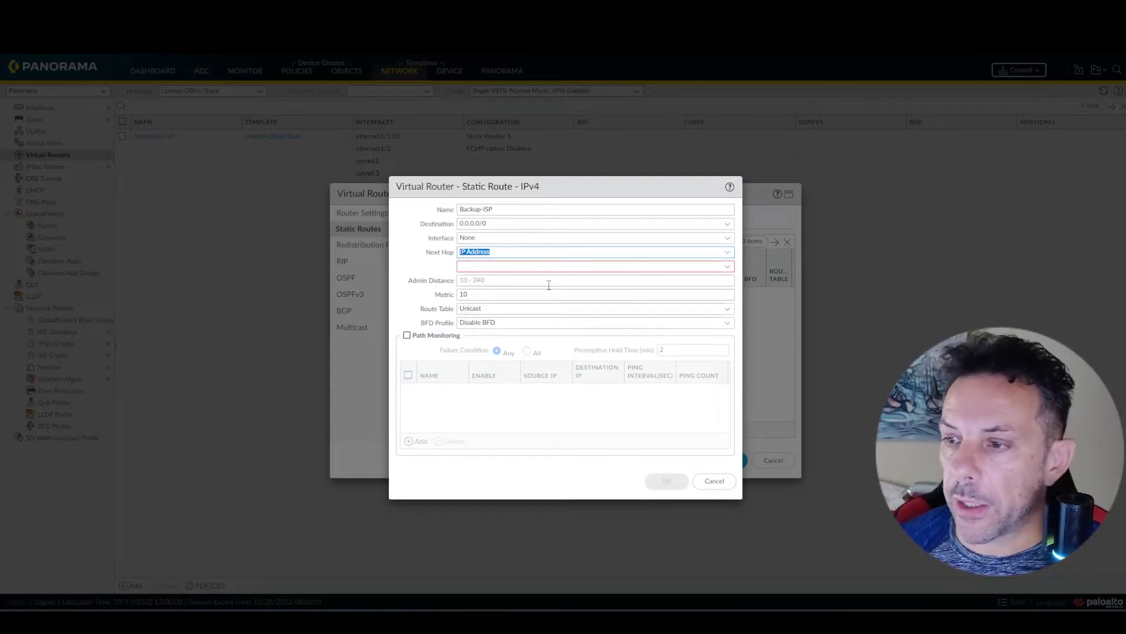
left_click(512, 268)
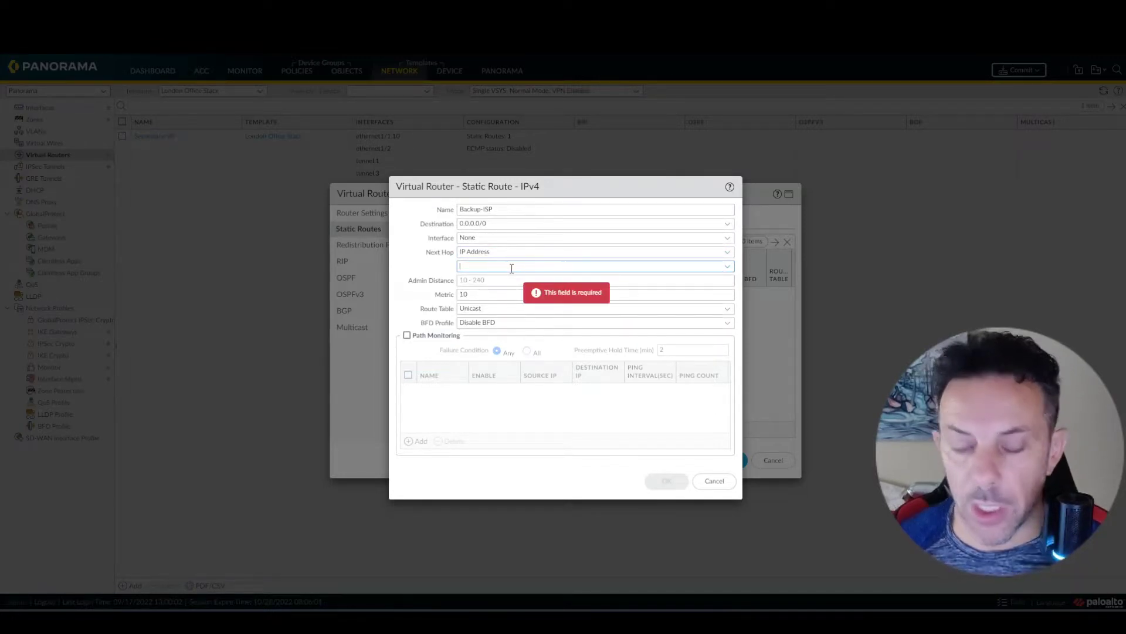
type("10.0.137.8")
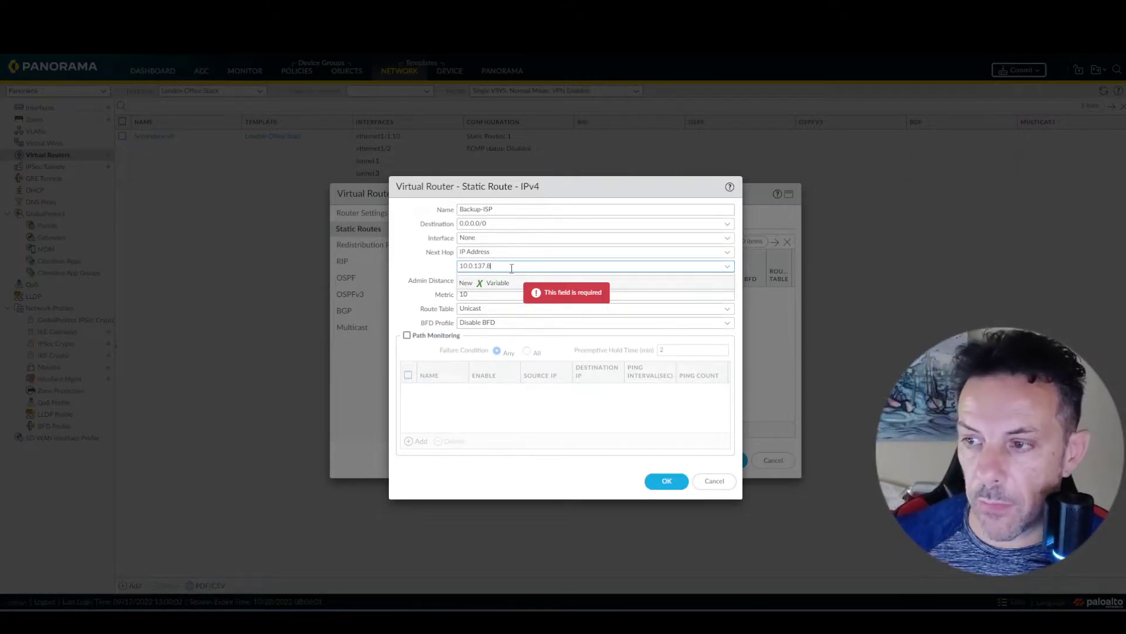
key("BackSpace")
type("1")
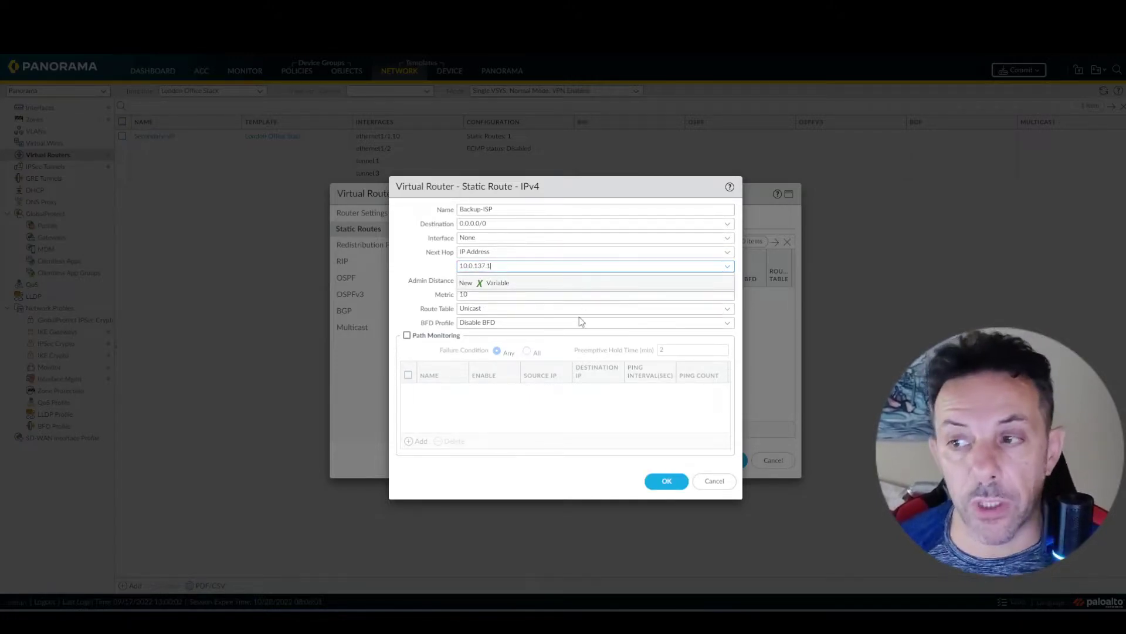
left_click(666, 480)
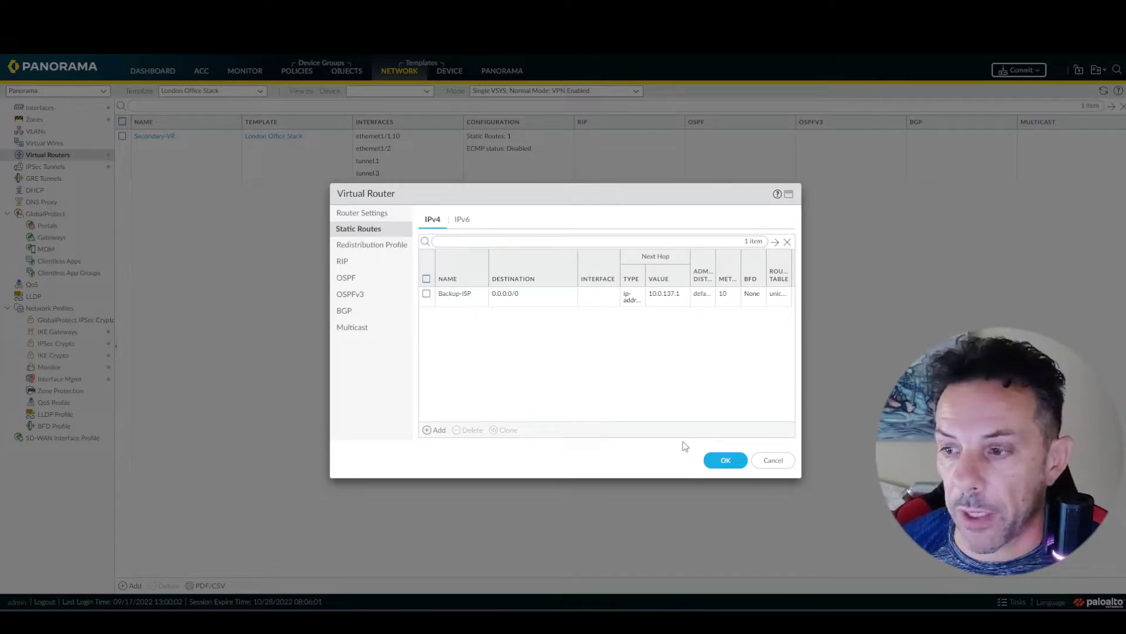
- Add a second IPv4 static route named Return-path with destination 192.168.0.0/16
left_click(439, 431)
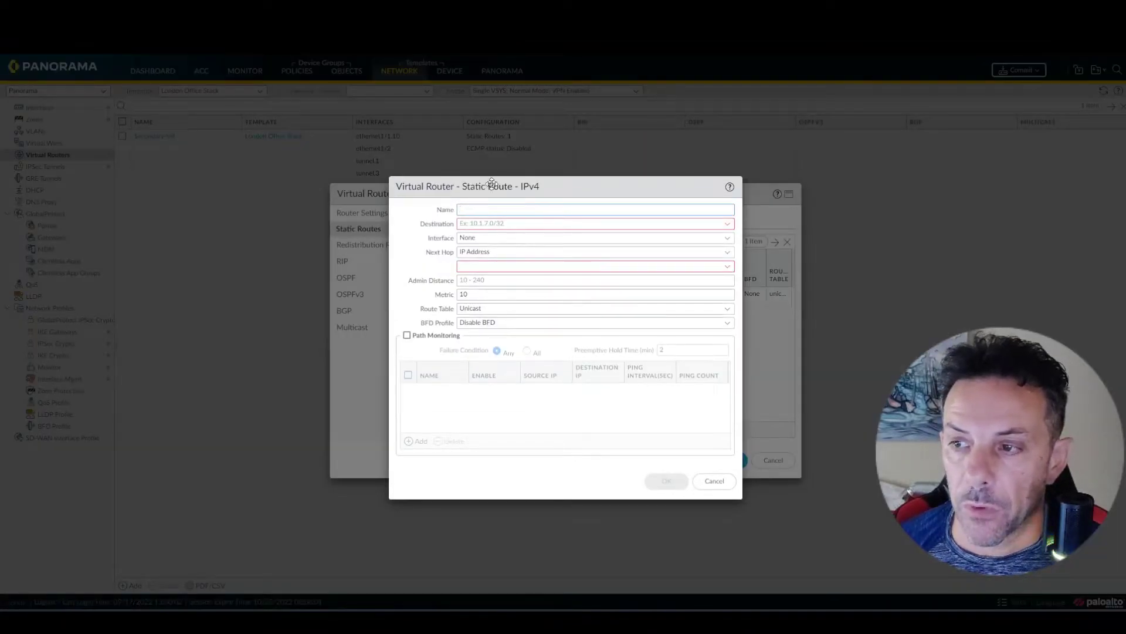
type("Retur")
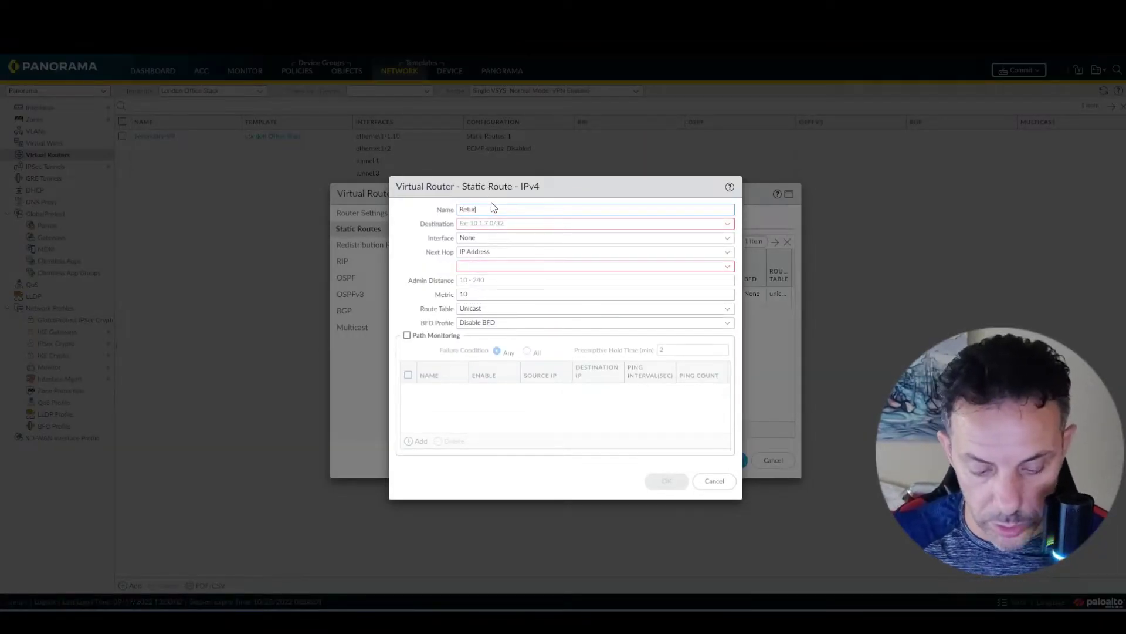
type("n-pat")
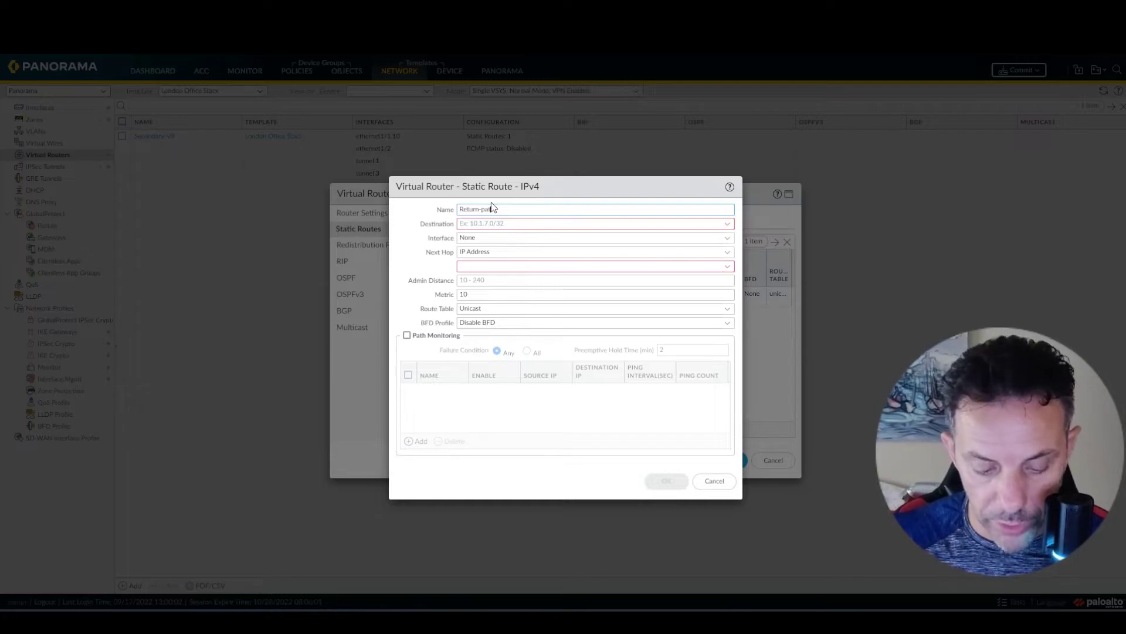
type("h")
left_click(545, 223)
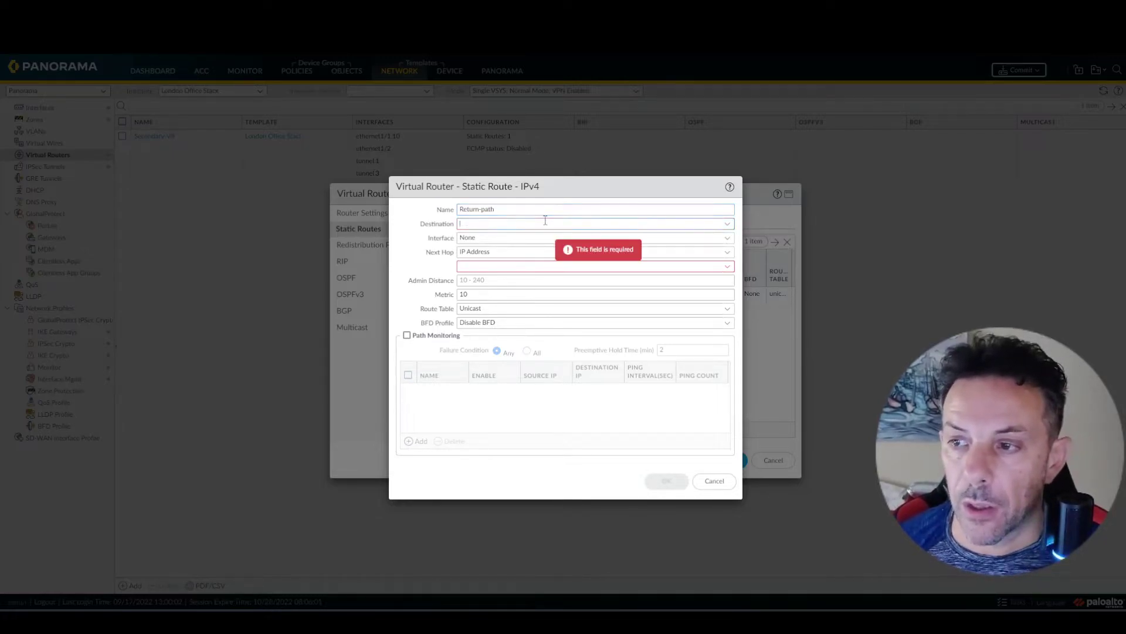
type("192.168.0")
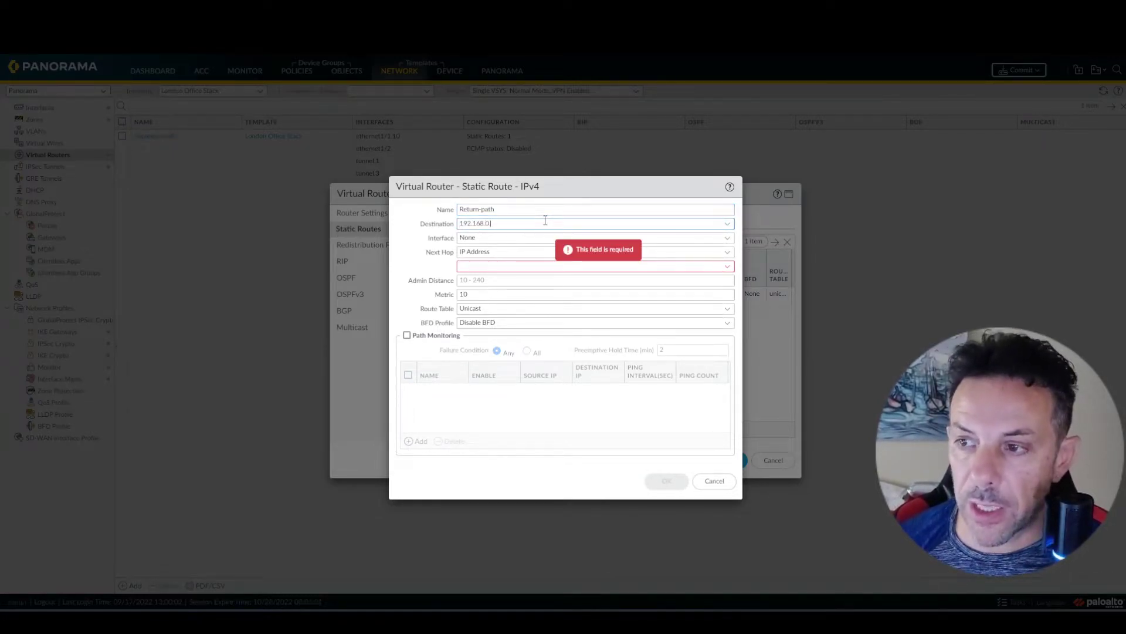
type(".0/16")
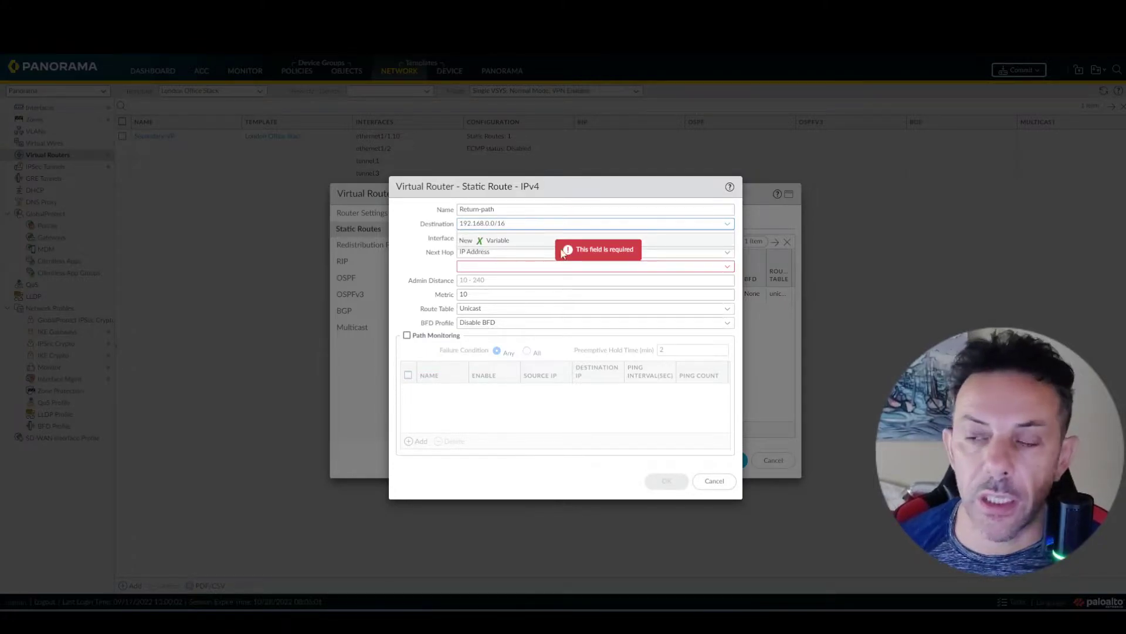
left_click(401, 272)
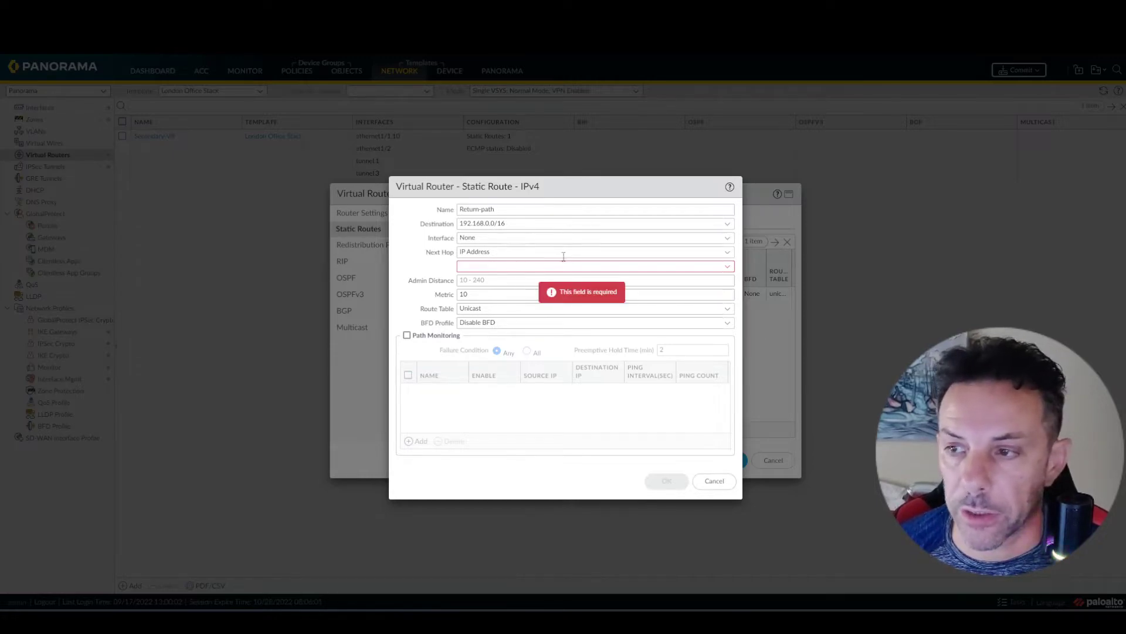
- Set the Return-path route's next hop to Next VR with Secondary-VR as the target router
left_click(723, 254)
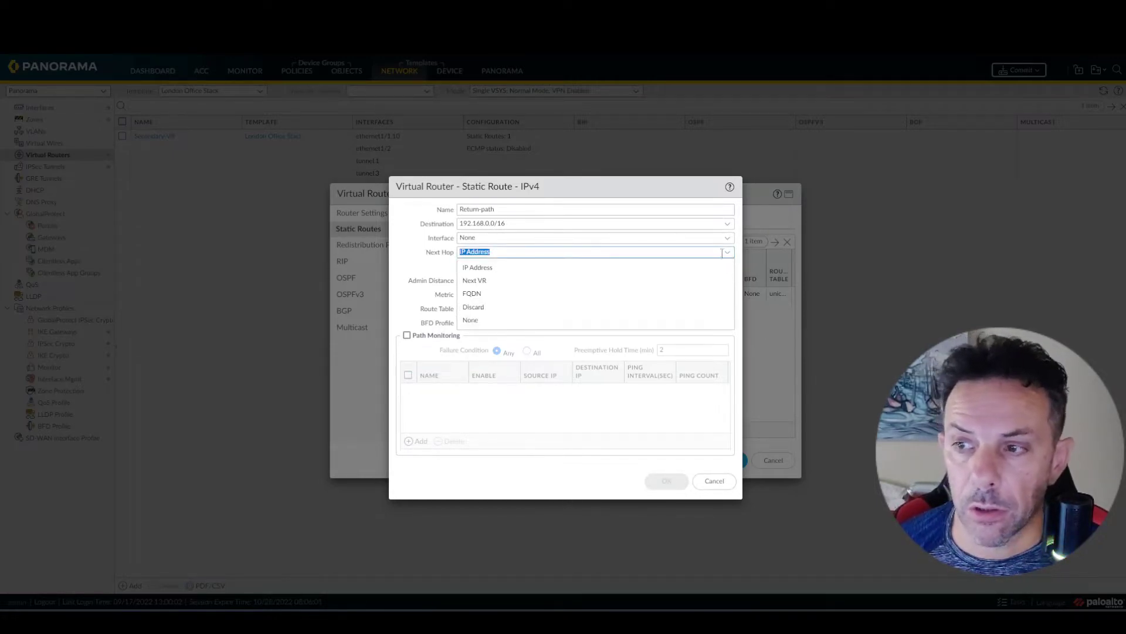
left_click(590, 281)
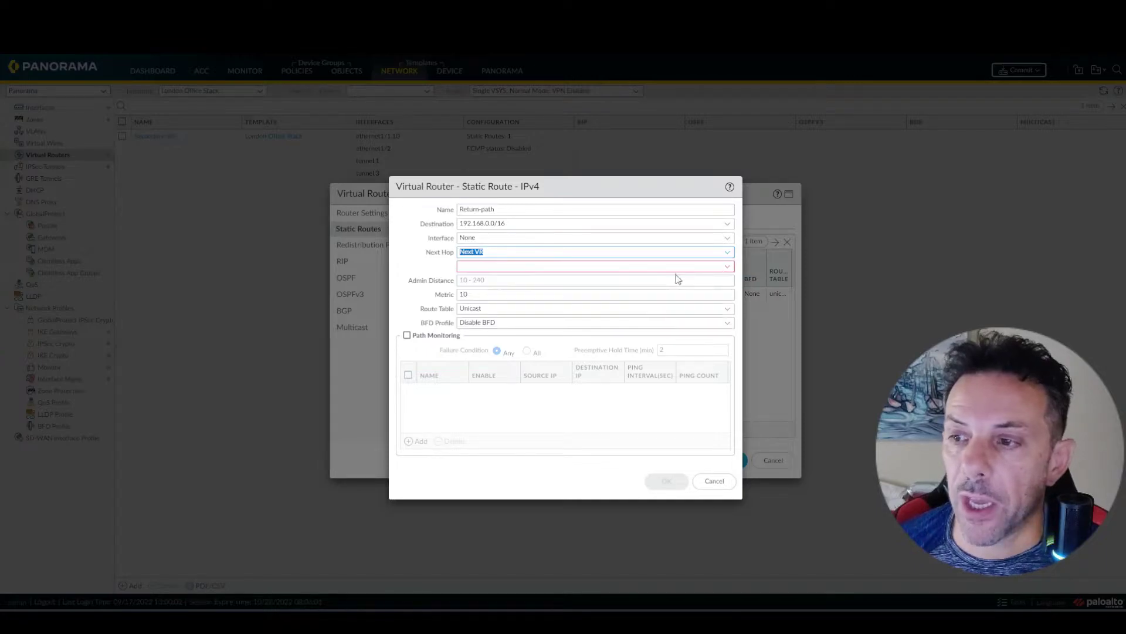
left_click(727, 268)
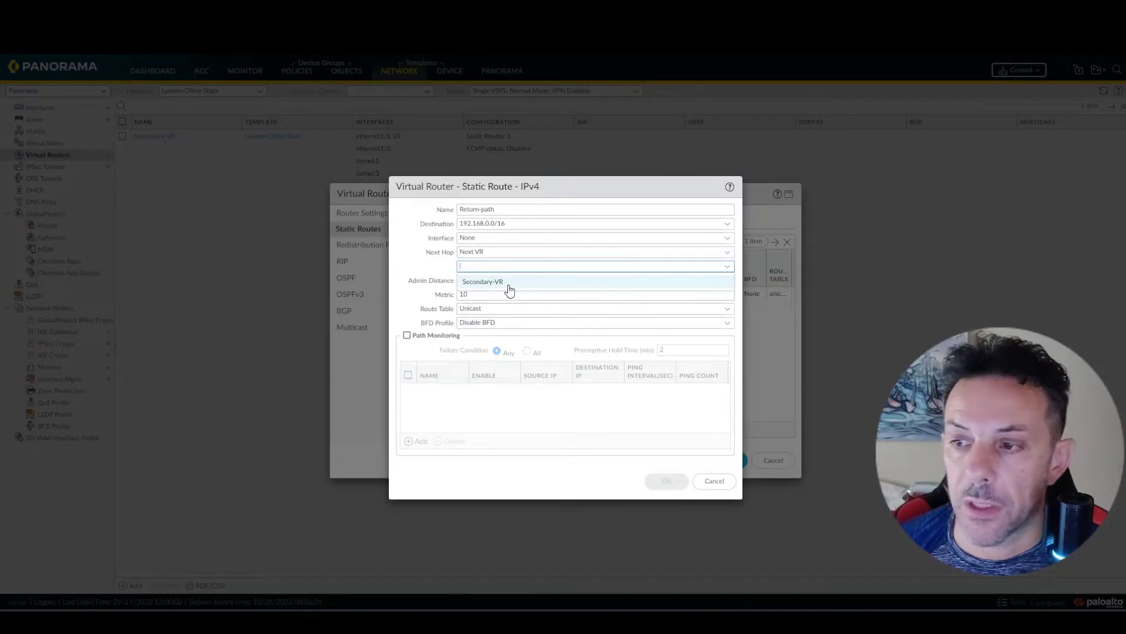
left_click(509, 284)
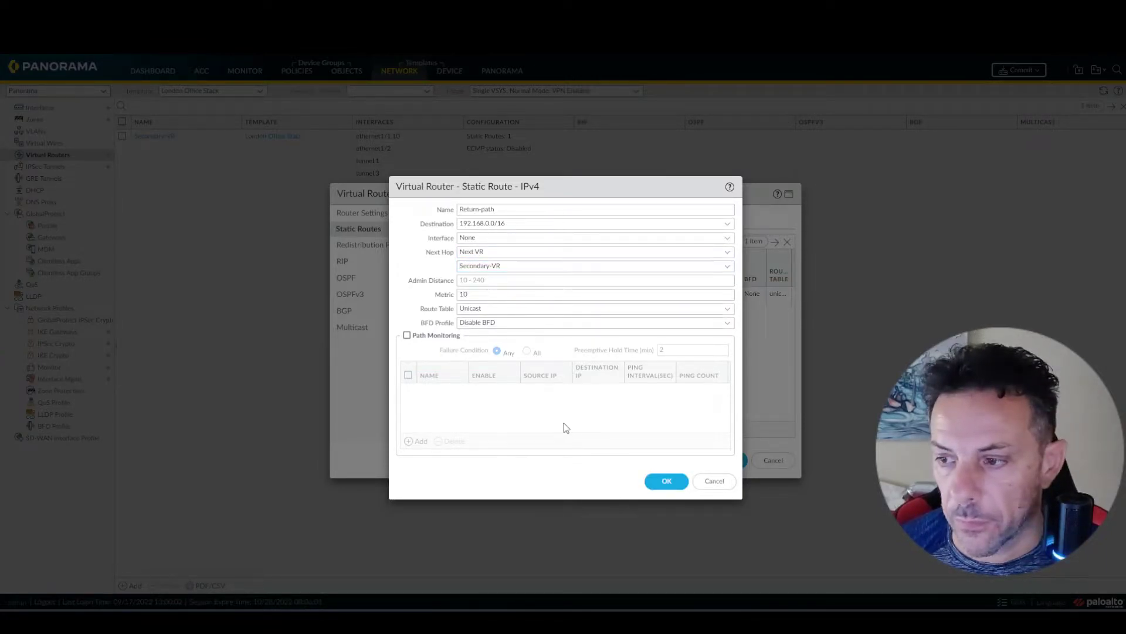
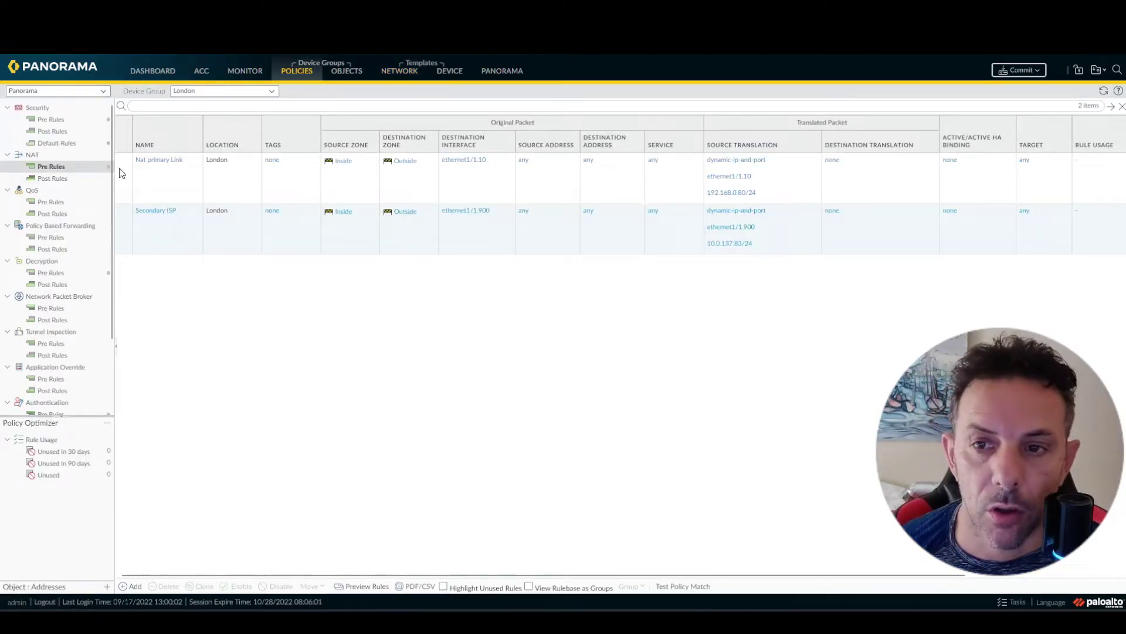
- Add a policy-based forwarding pre-rule named PBF-Internet for the London device group with source zone Inside
left_click(80, 244)
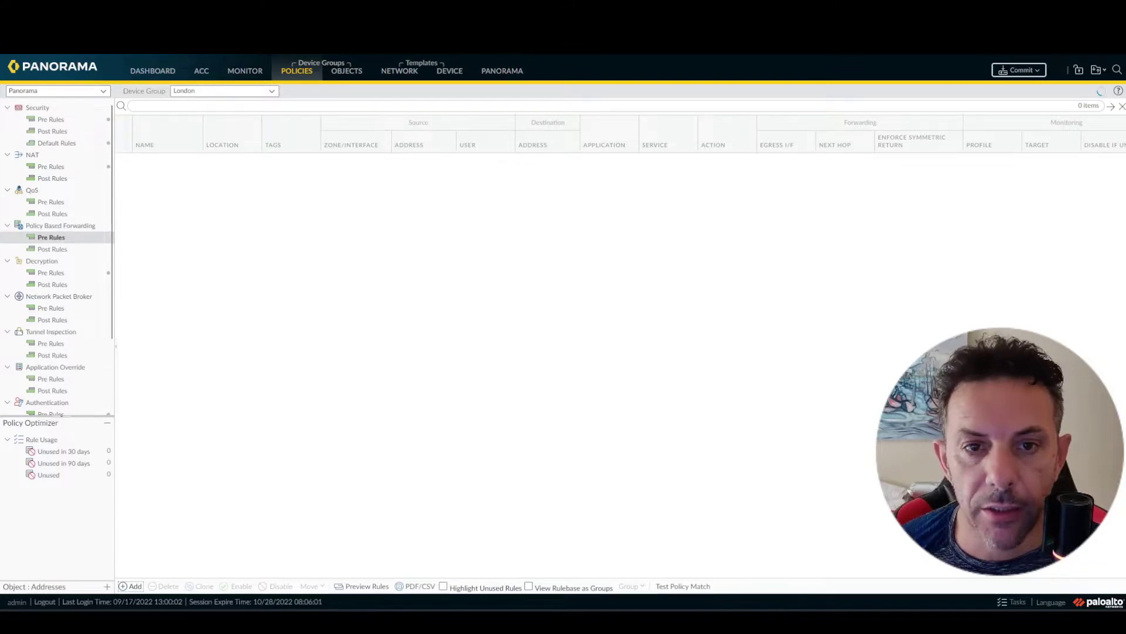
left_click(131, 585)
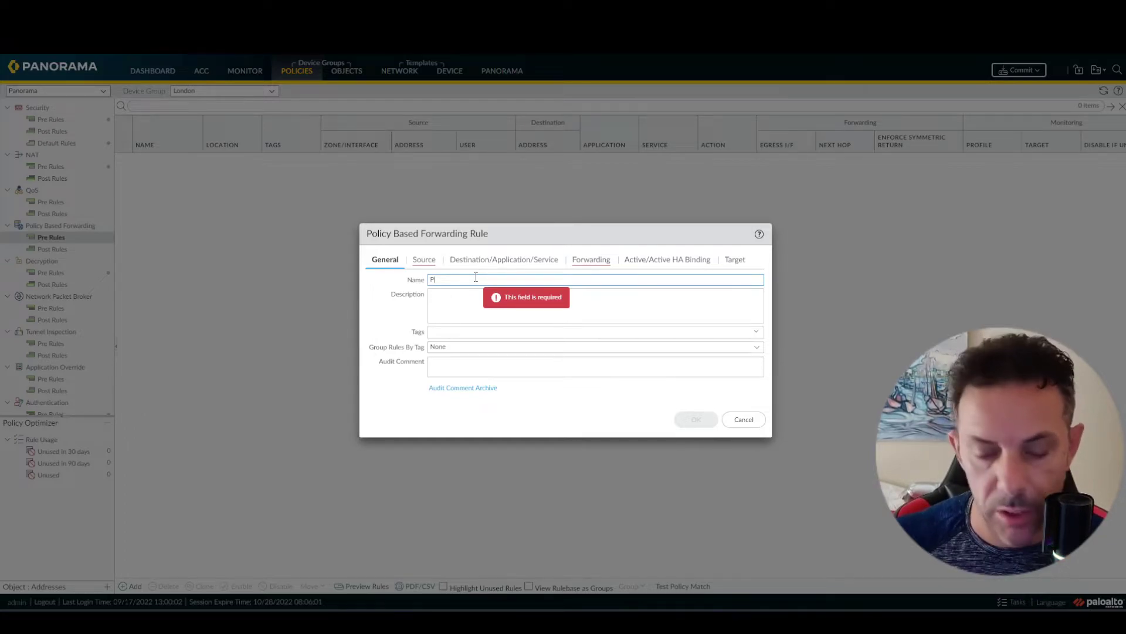
type("PBF-Internet")
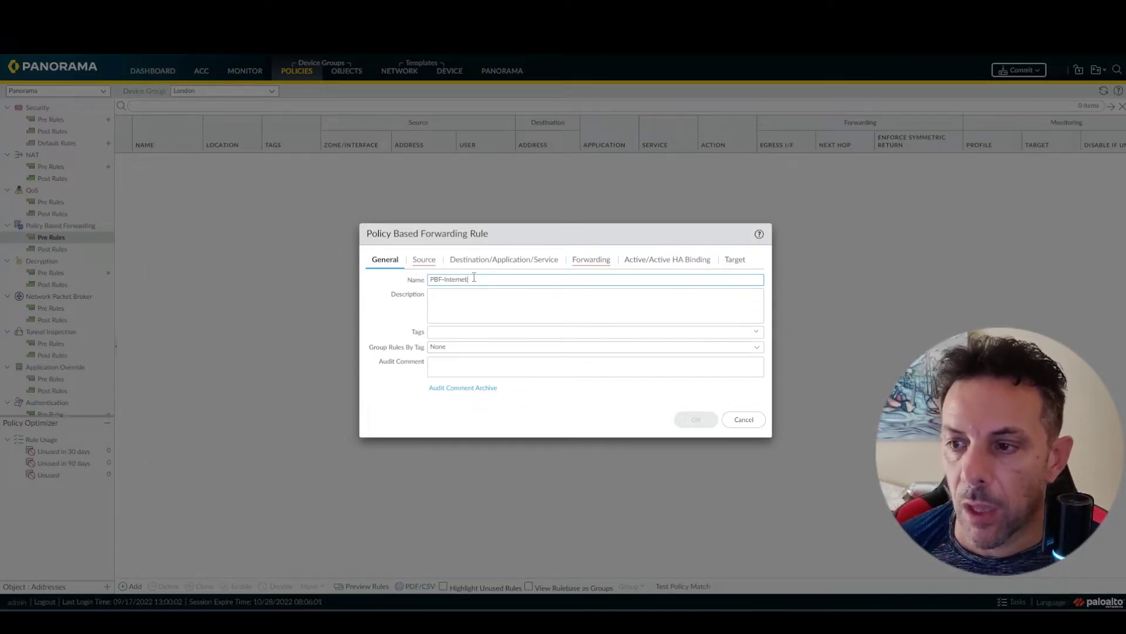
left_click(424, 259)
left_click(384, 405)
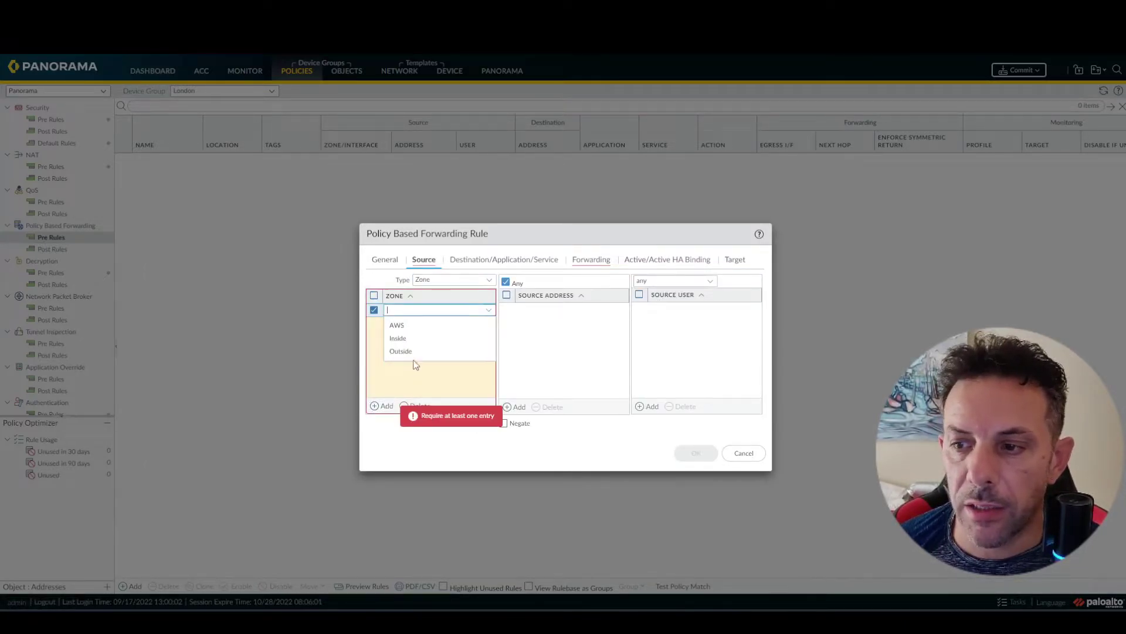
left_click(402, 338)
left_click(437, 345)
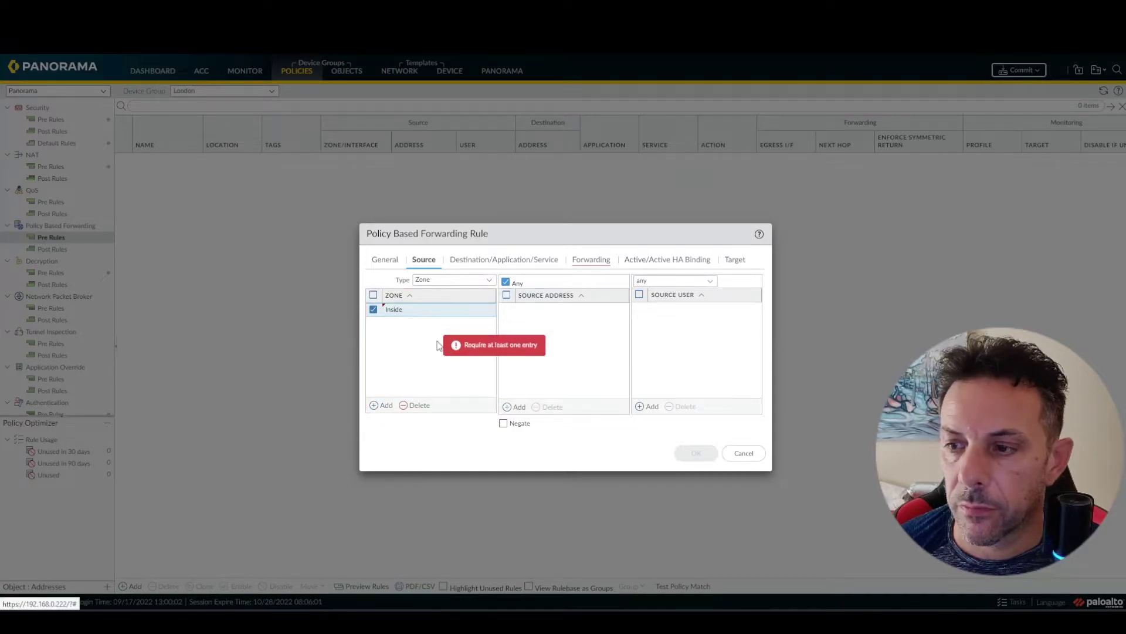
- Set the rule's destination addresses to 10.0.0.0_m8, 172.16.0.0_m12 and 192.168.0.0_m16, and negate them
left_click(483, 262)
left_click(382, 408)
left_click(431, 339)
left_click(407, 388)
left_click(386, 407)
left_click(428, 356)
left_click(403, 379)
left_click(382, 407)
left_click(427, 367)
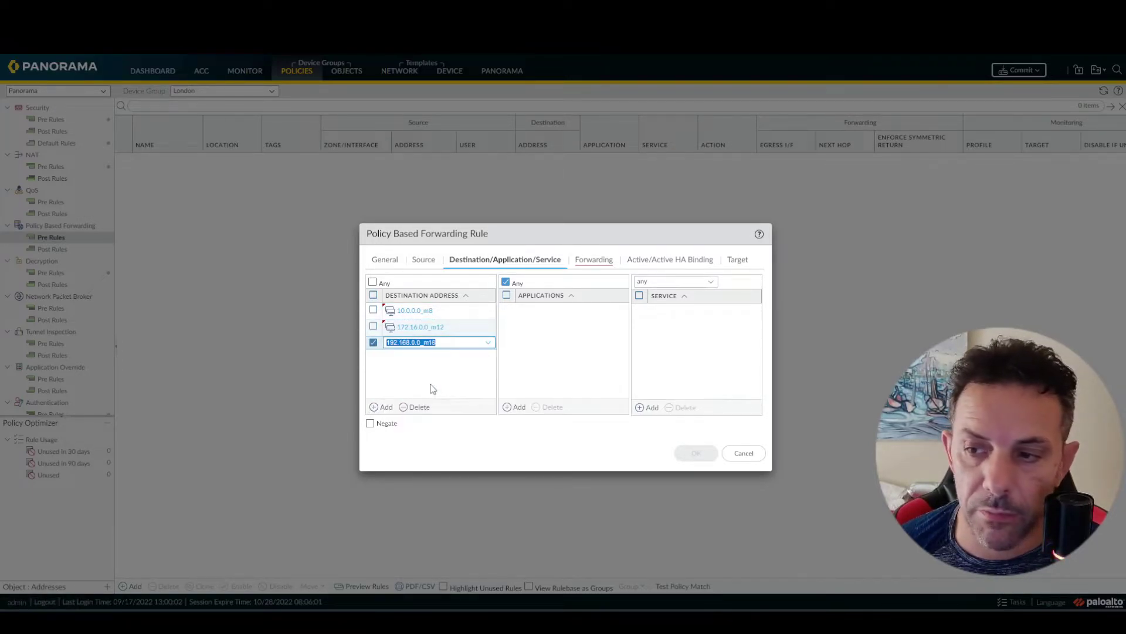
left_click(432, 388)
left_click(372, 425)
- Set the rule to forward through egress interface ethernet1/1.10 with next hop IP address 192.168.0.1
left_click(582, 264)
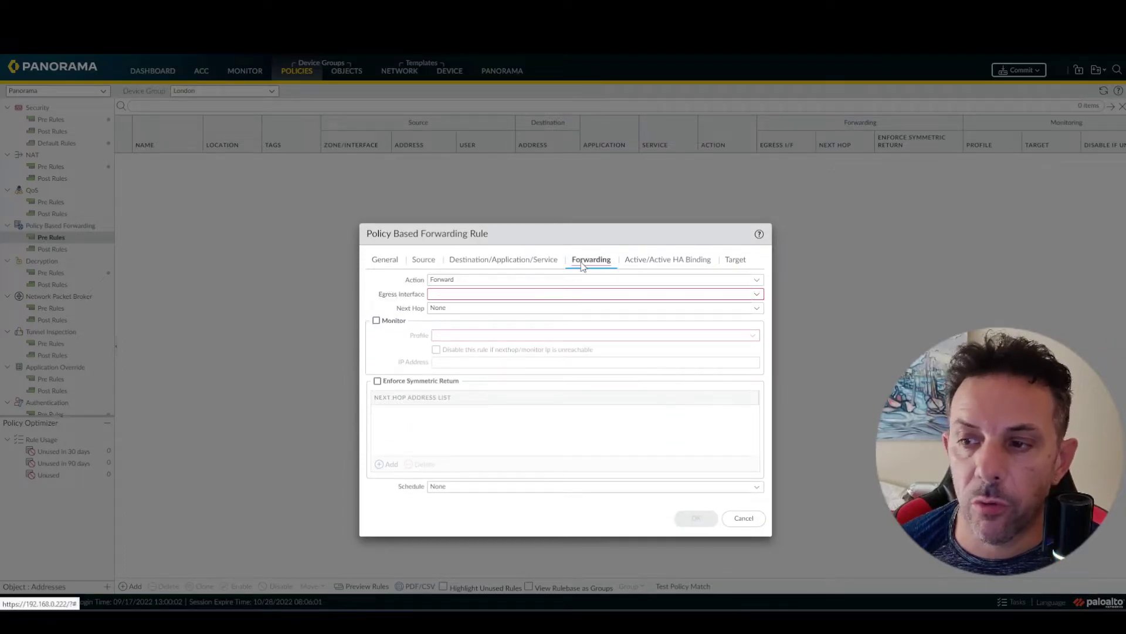
left_click(757, 295)
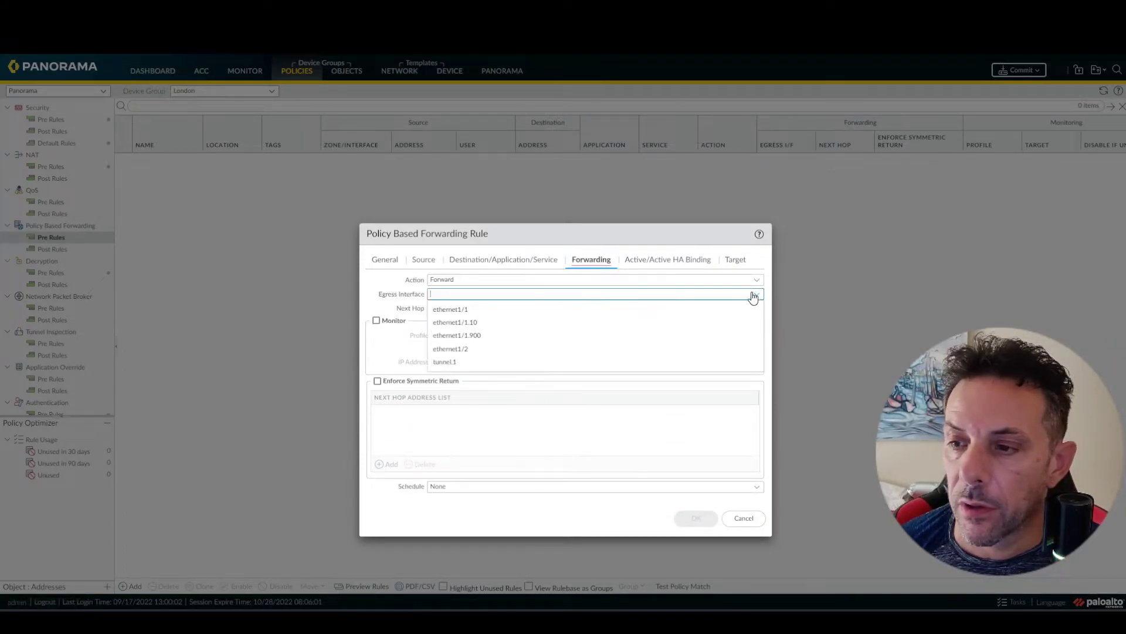
left_click(488, 330)
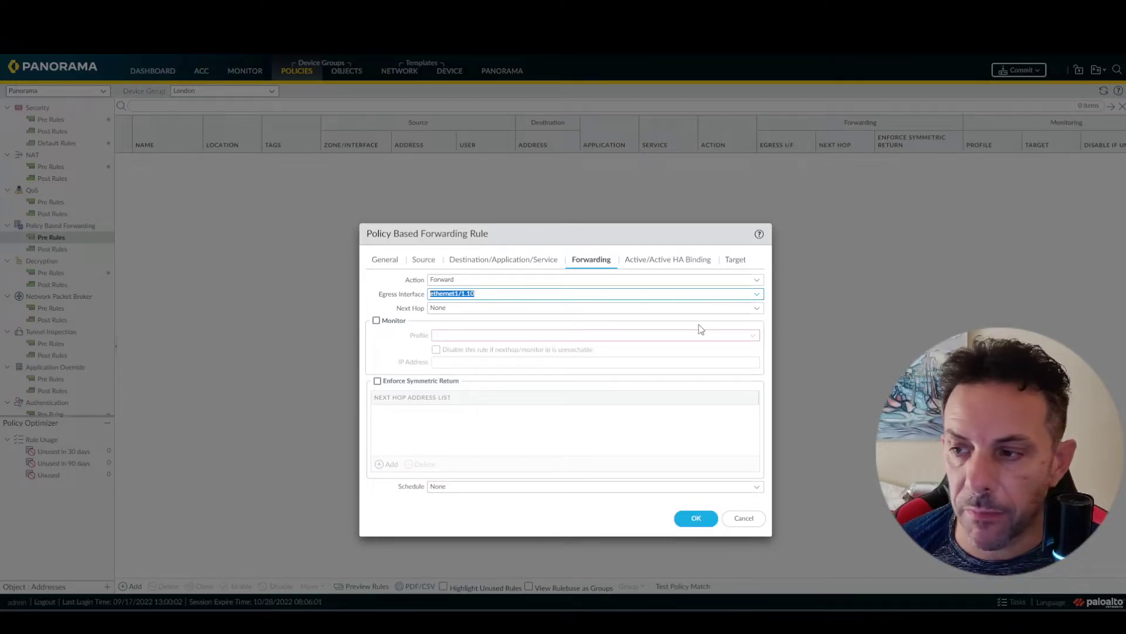
left_click(756, 309)
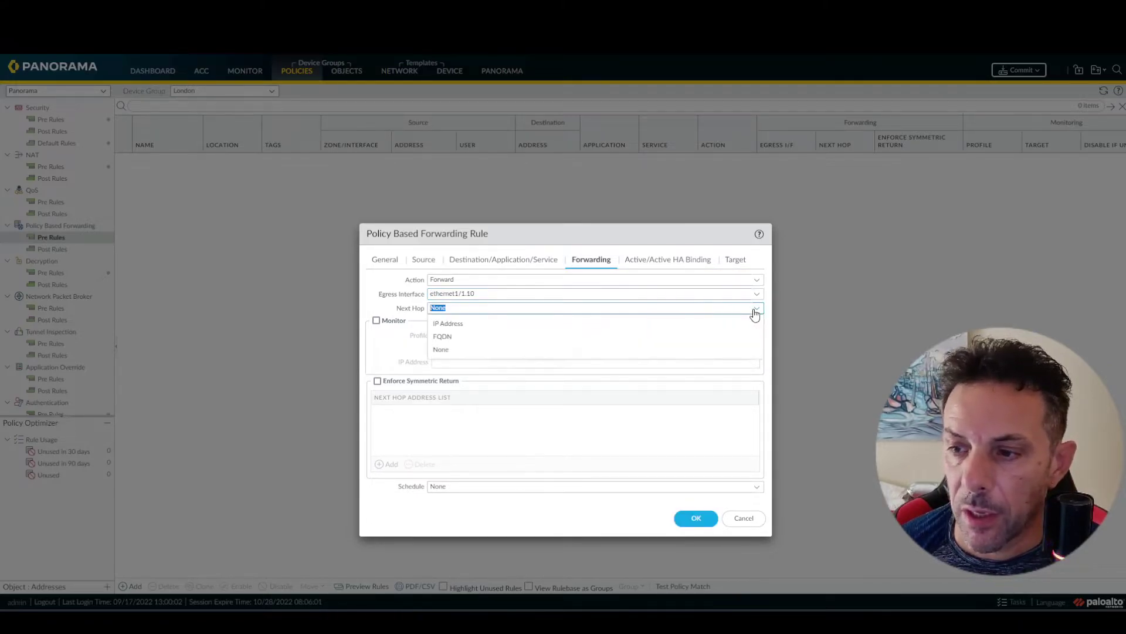
left_click(488, 324)
left_click(488, 327)
type("192.168.0.1")
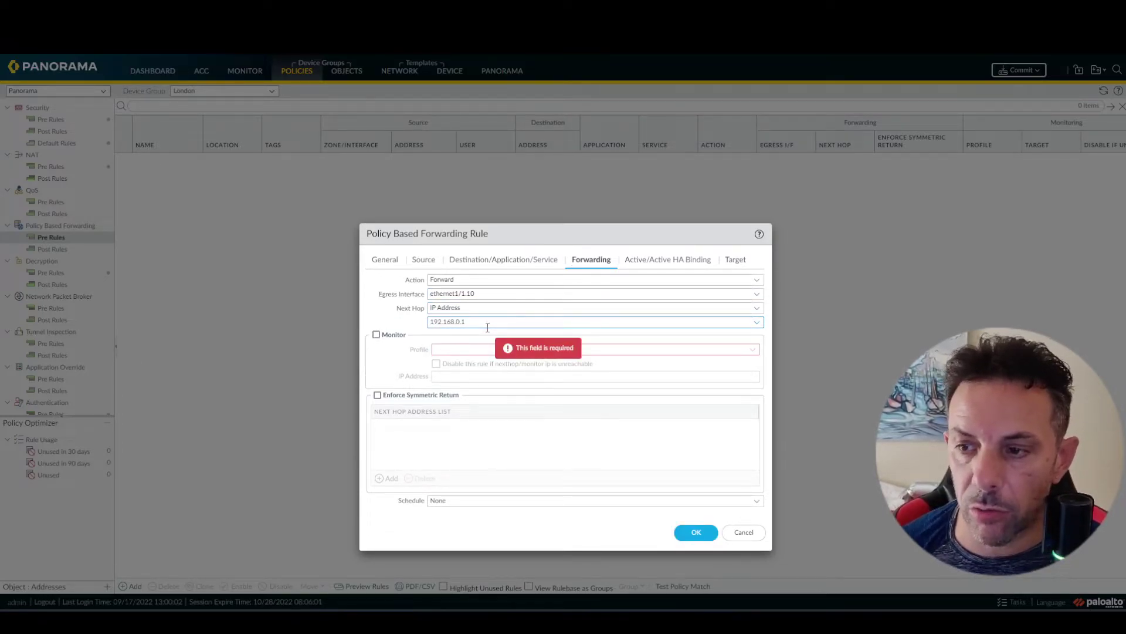
left_click(399, 352)
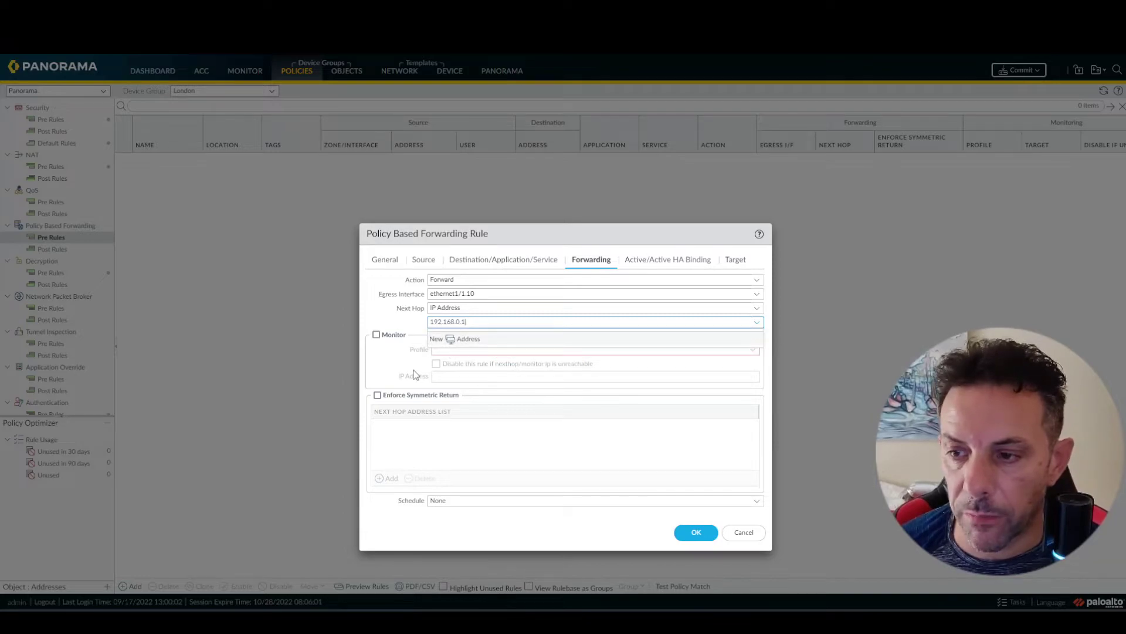
- Enable monitoring on the forwarding rule with the FailOver profile and IP address 8.8.8.8, and save the rule
left_click(376, 334)
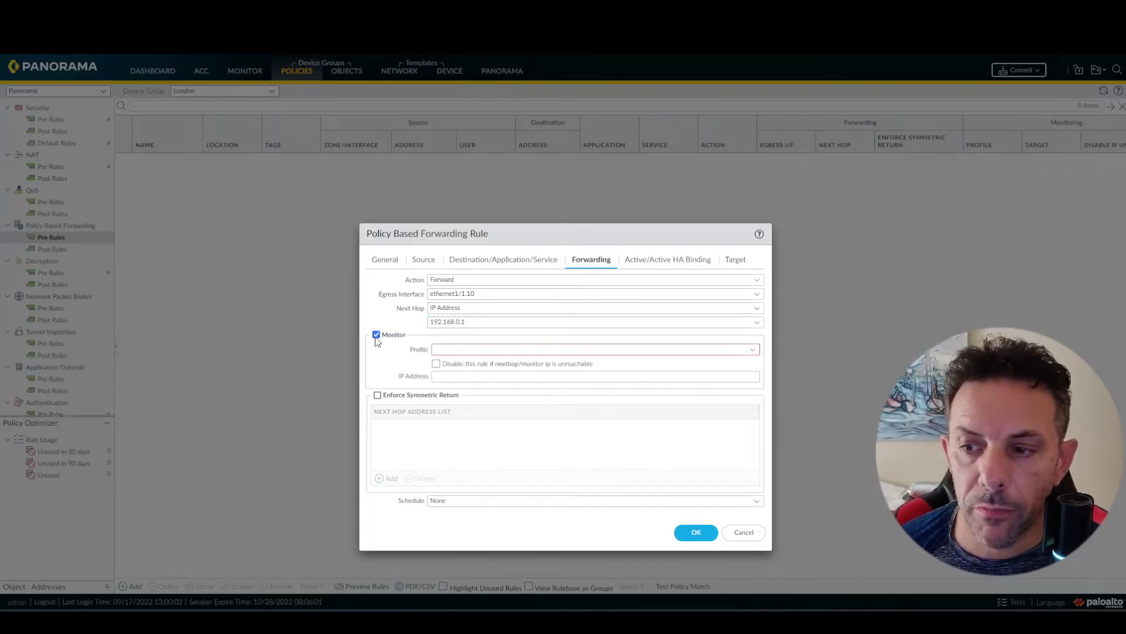
left_click(754, 351)
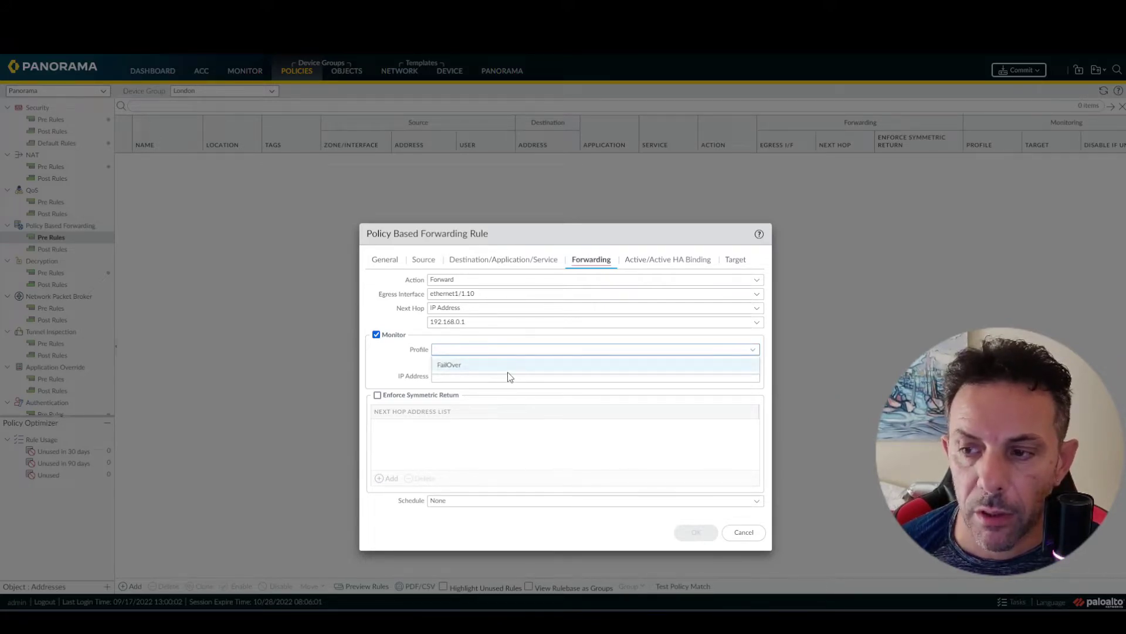
left_click(470, 365)
left_click(458, 376)
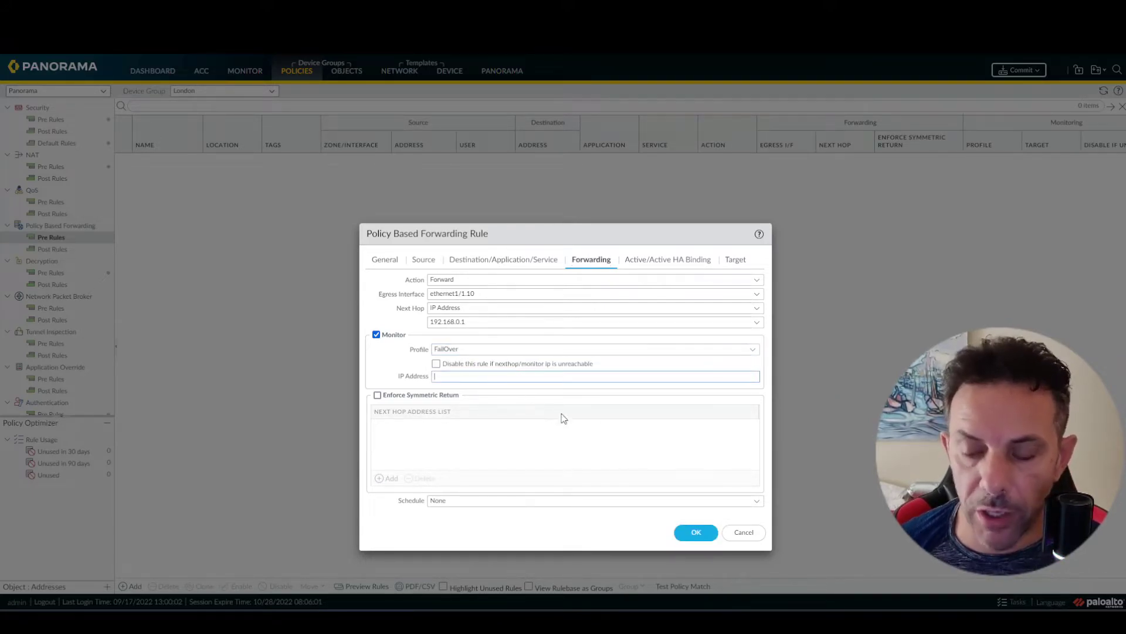
type("8.8.8.8")
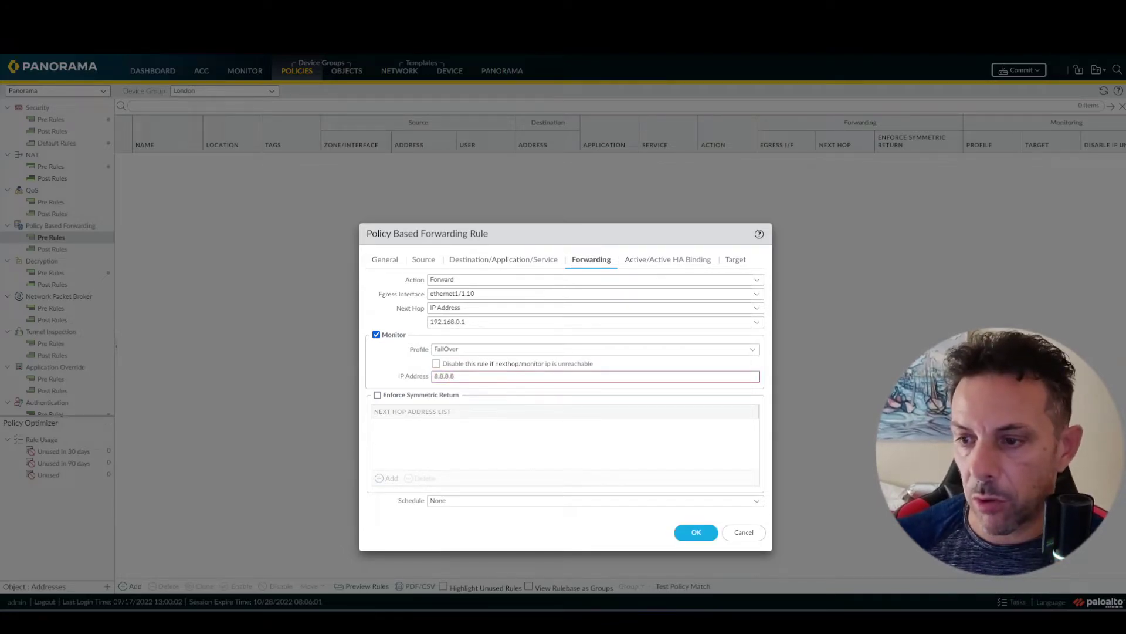
left_click(697, 533)
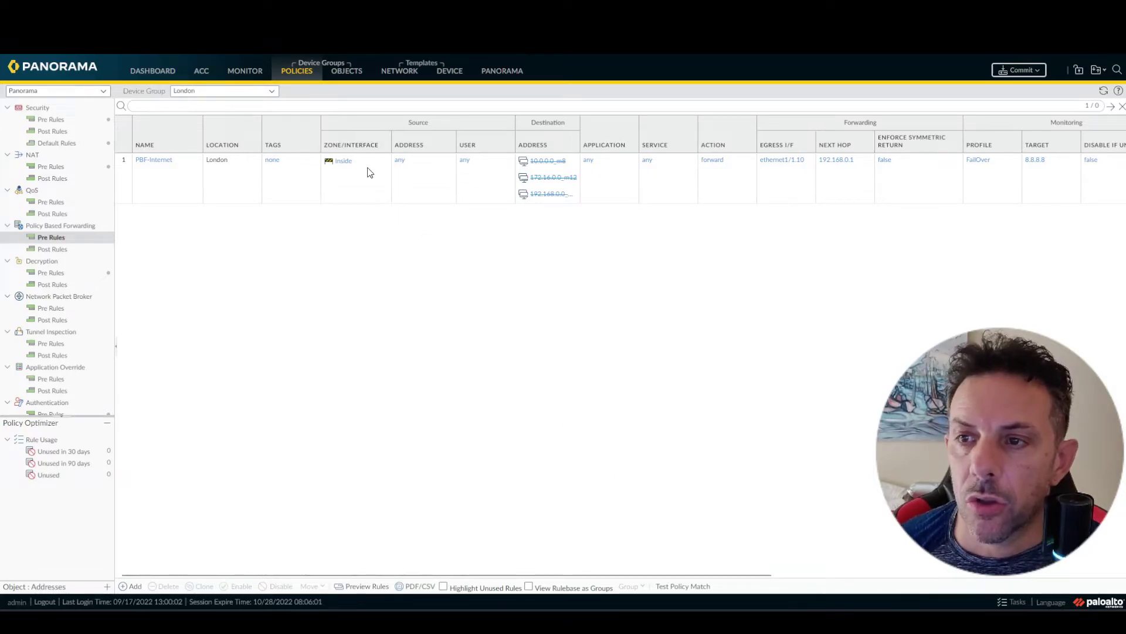
- Review the action, interval and threshold of the FailOver monitor profile in the London network template
left_click(403, 81)
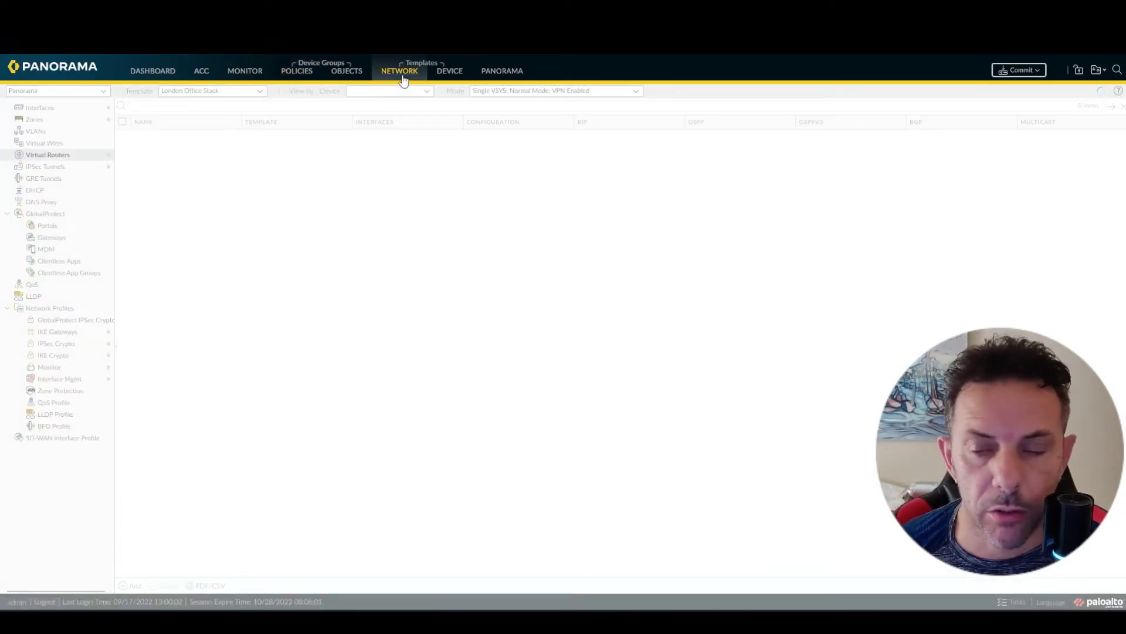
left_click(80, 370)
left_click(147, 136)
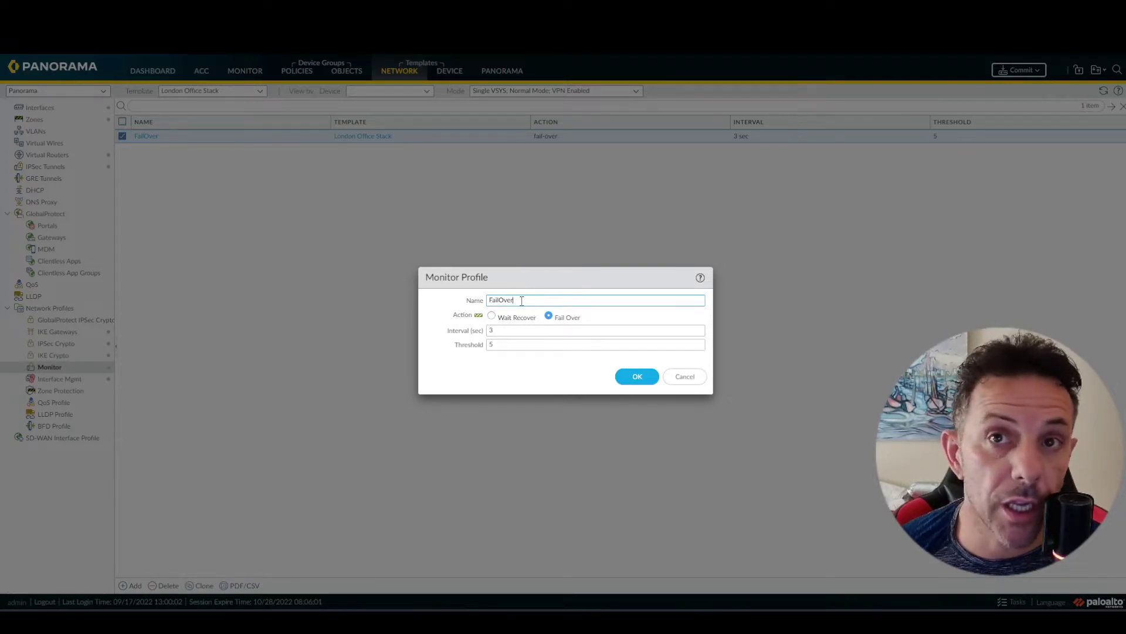
left_click(637, 376)
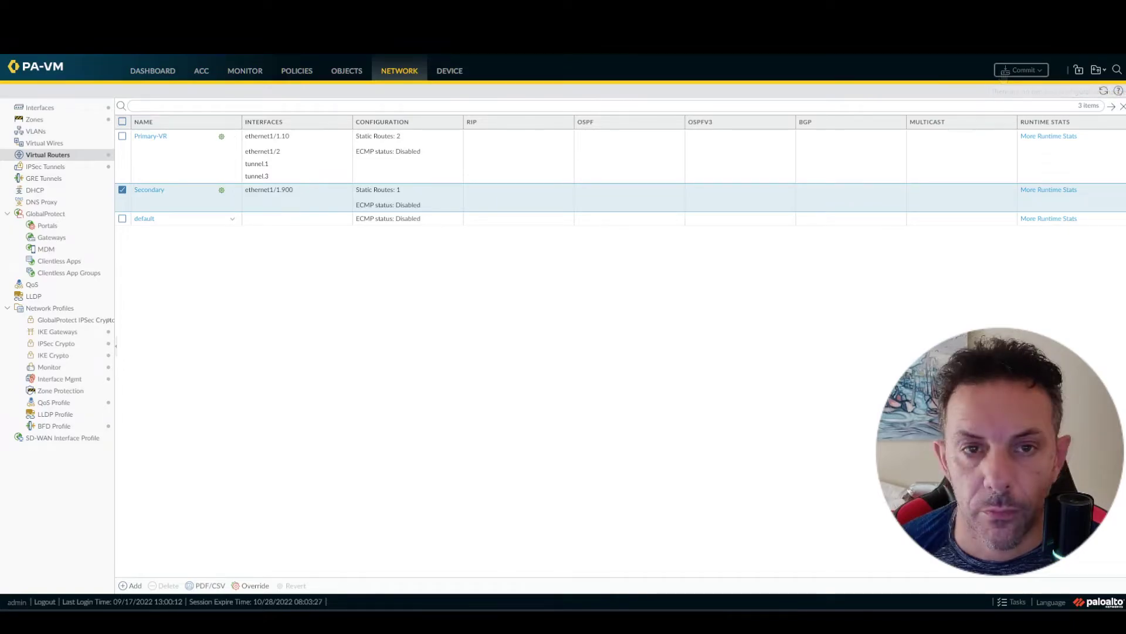
- Switch to the Windows virtual machine and stop the continuous ping running in its Command Prompt
key("alt+Tab")
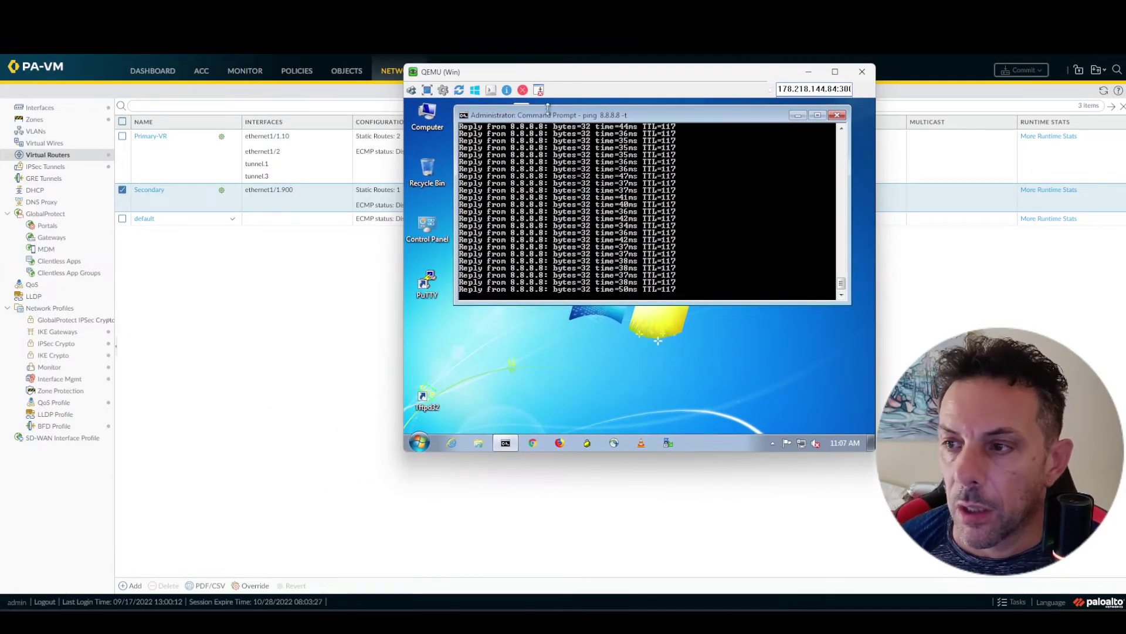
key("ctrl+c")
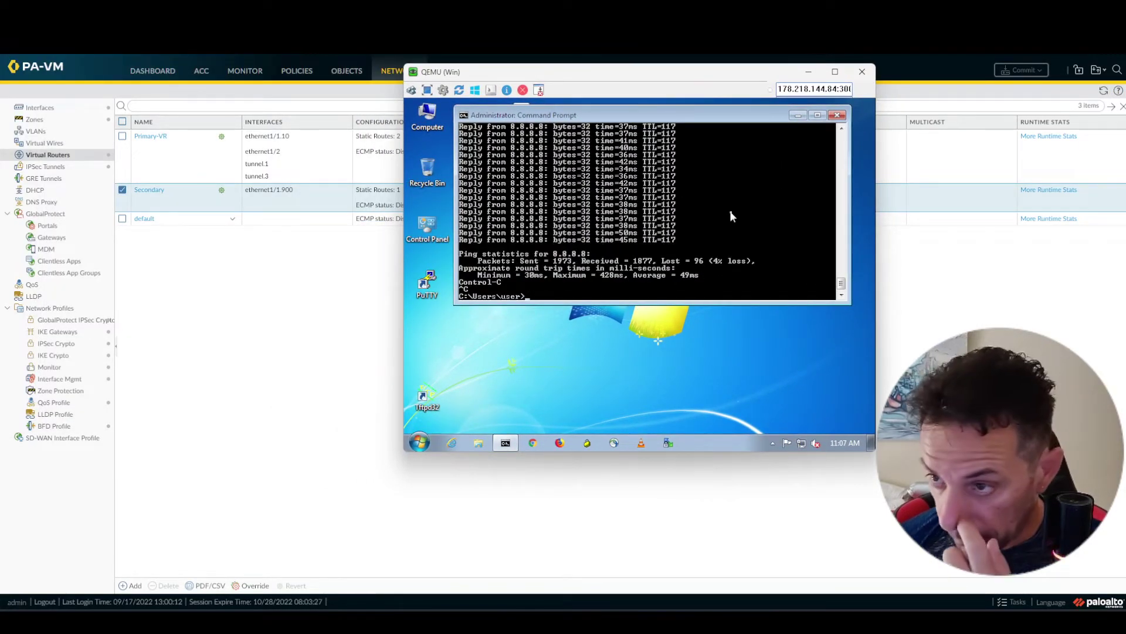
left_click_drag(692, 73, 456, 105)
- Test connectivity with a continuous ping of 8.8.8.8 from the Windows virtual machine beside the network topology, and stop it
key("alt+Tab")
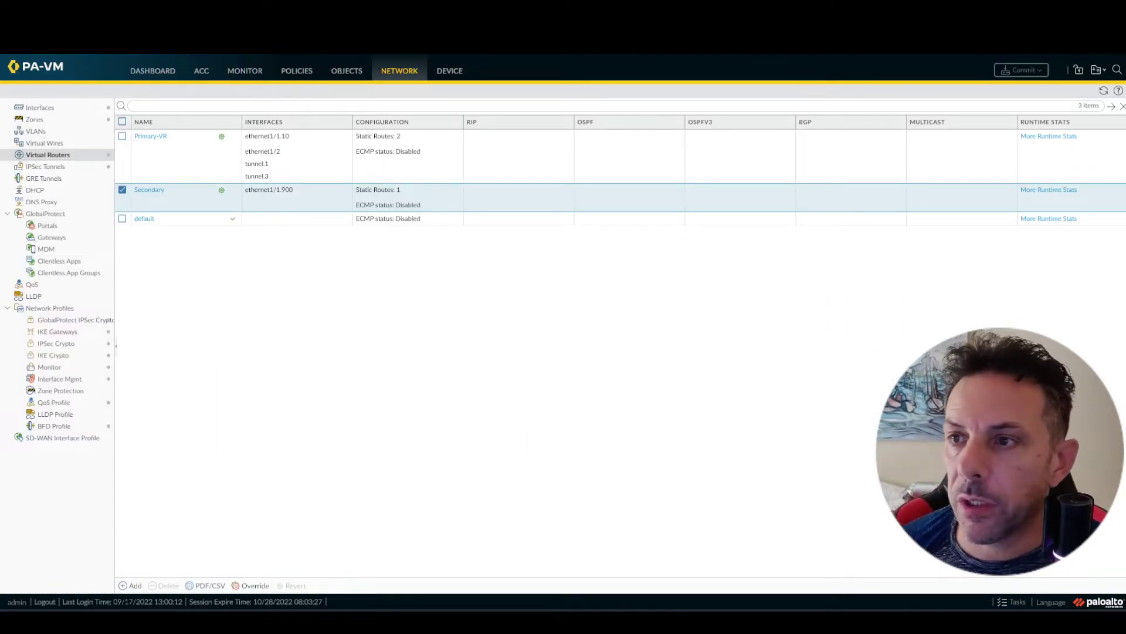
key("alt+Tab")
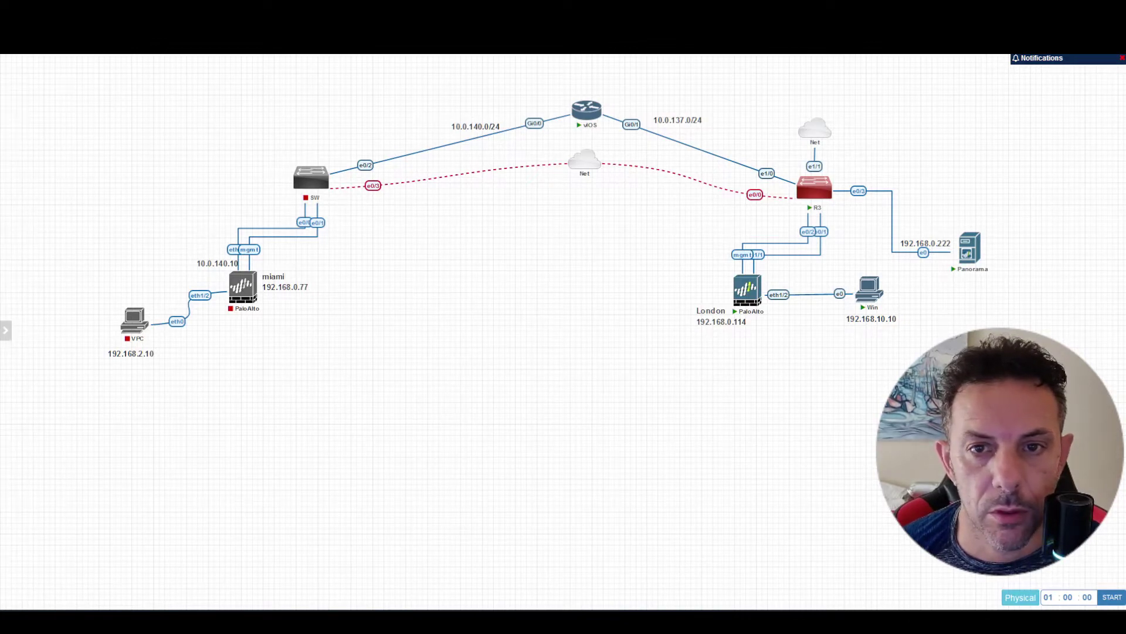
key("alt+Tab")
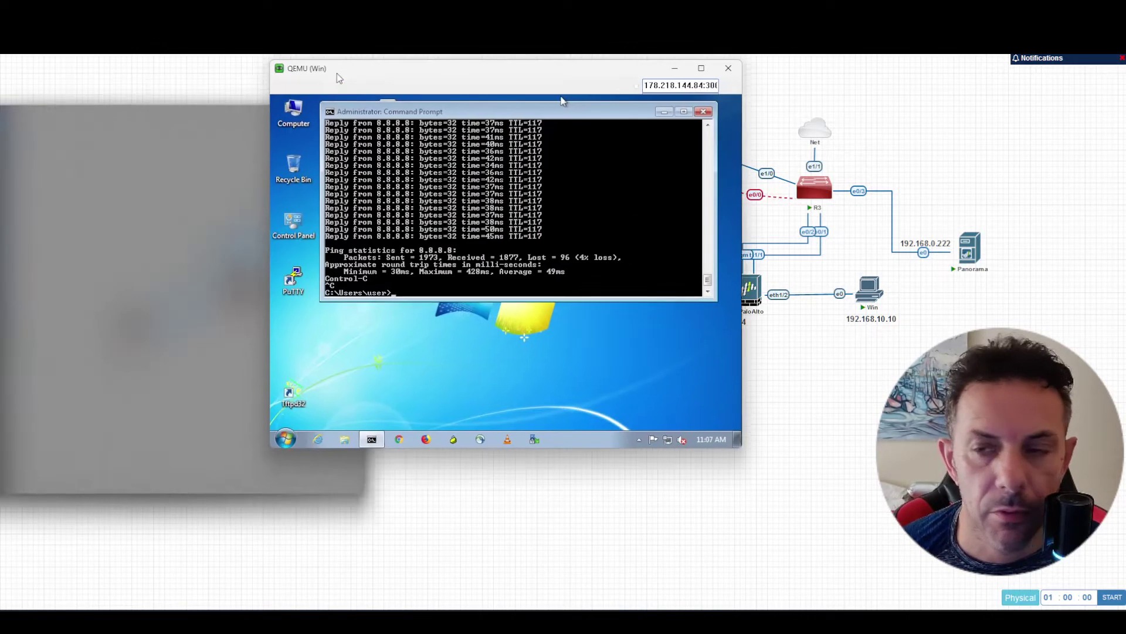
key("Up")
key("Return")
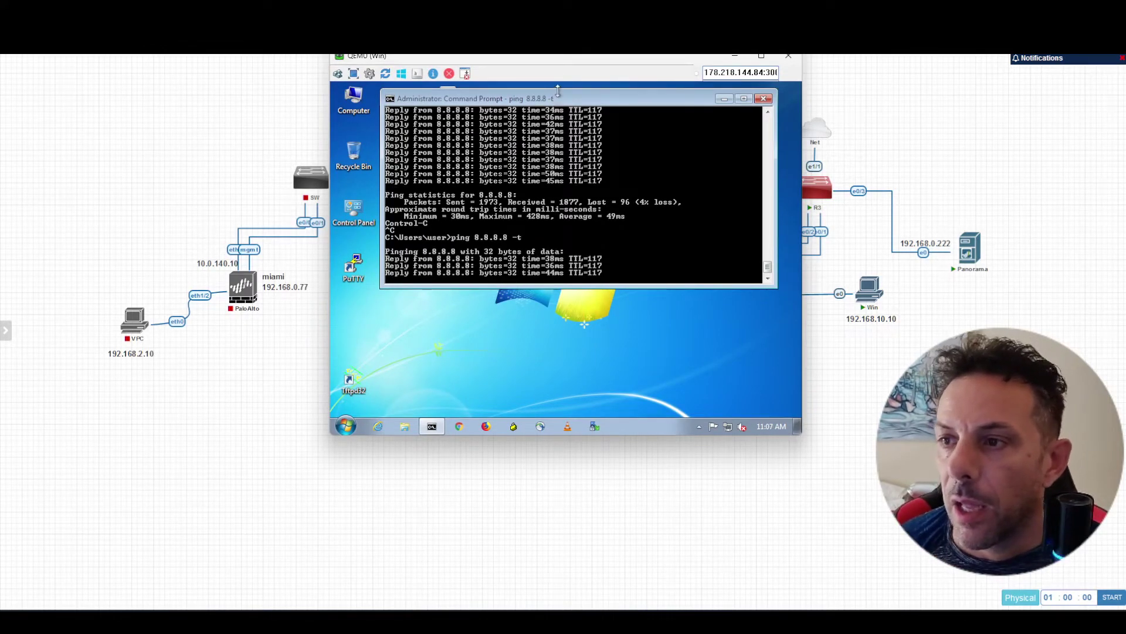
left_click_drag(545, 60, 412, 86)
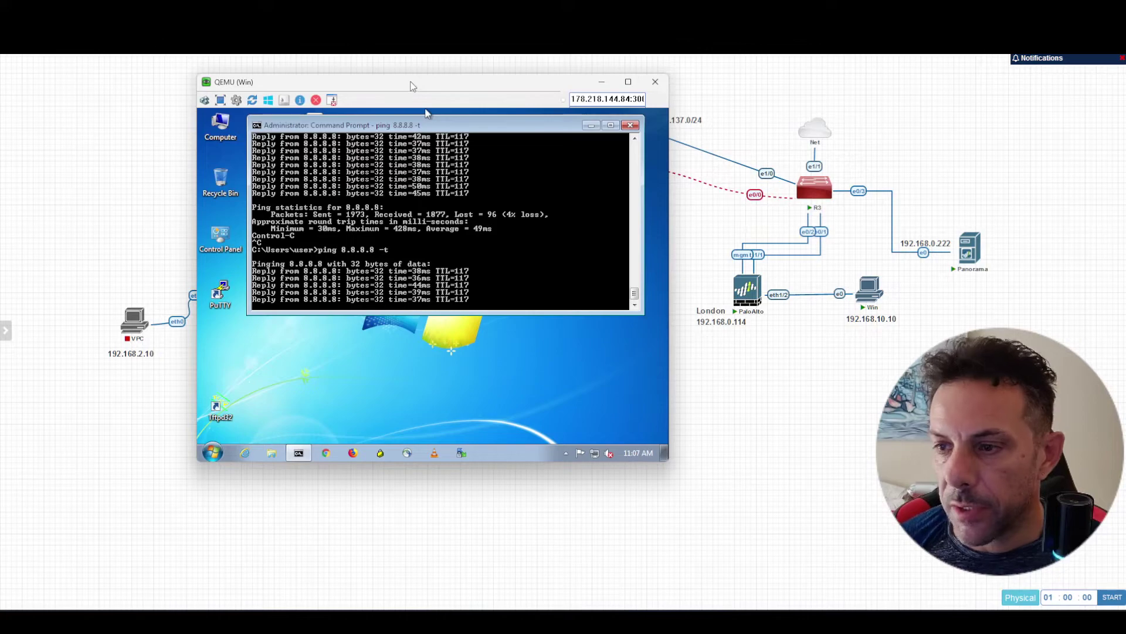
key("ctrl+c")
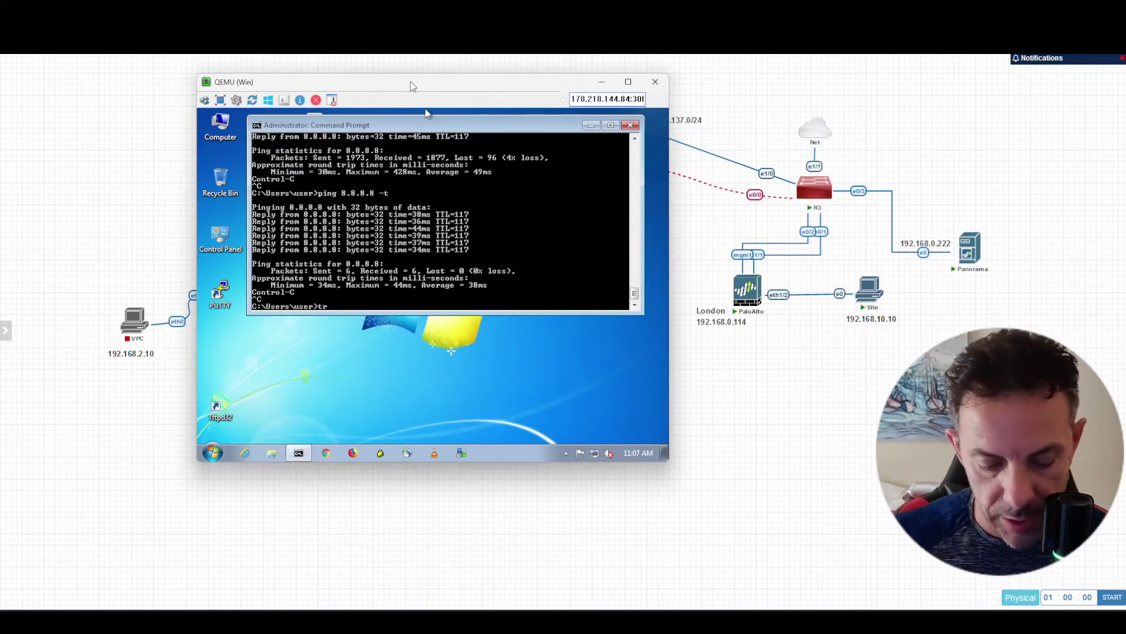
- Trace the route to 8.8.8.8 from the Windows virtual machine and compare its hops with the network topology
type("tracert 8.8.8.8")
key("Return")
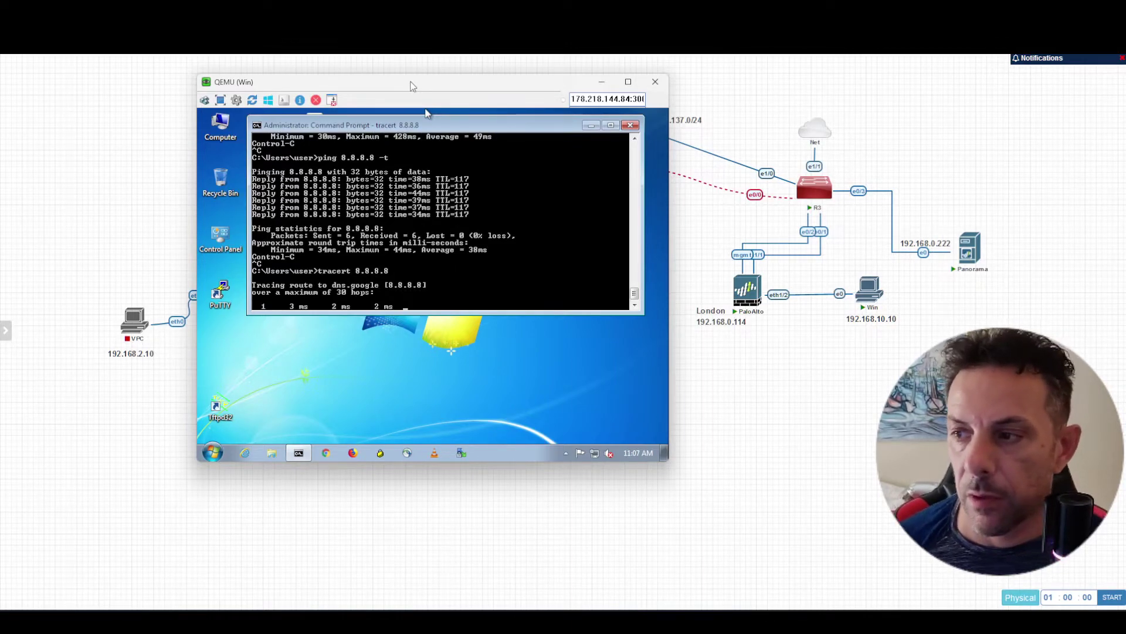
mouse_move(443, 69)
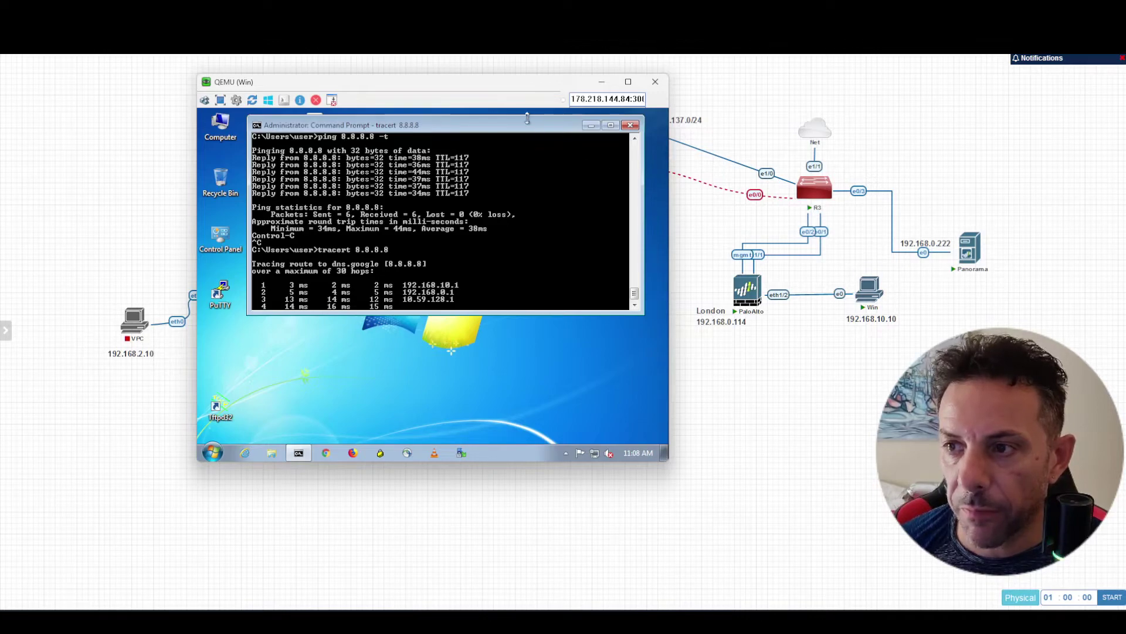
left_click(655, 81)
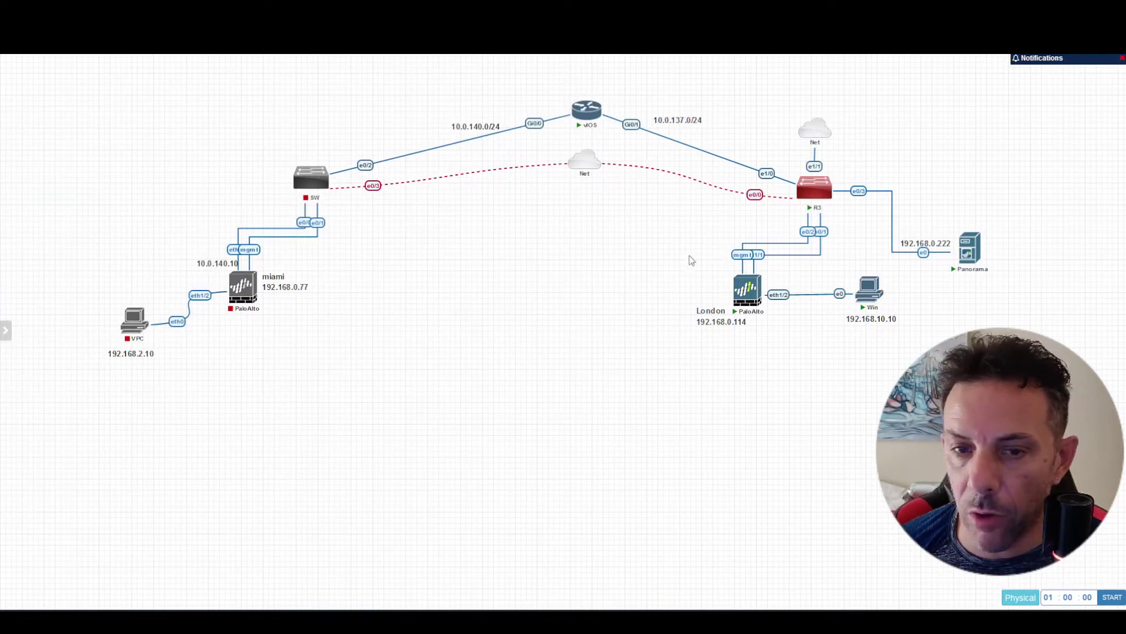
key("alt+Tab")
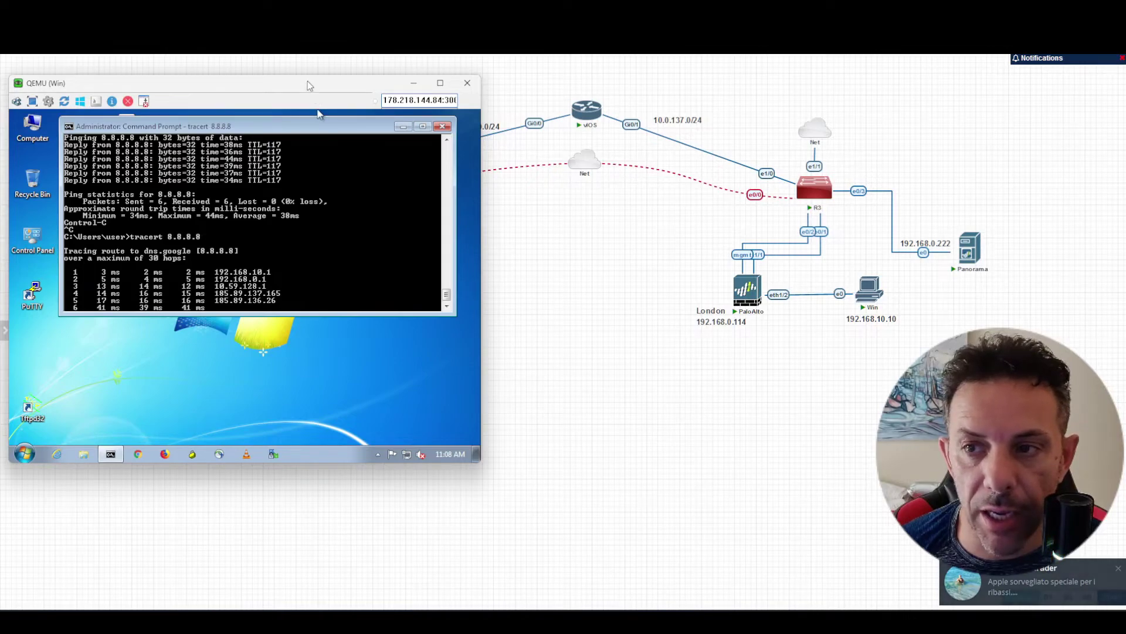
key("alt+Tab")
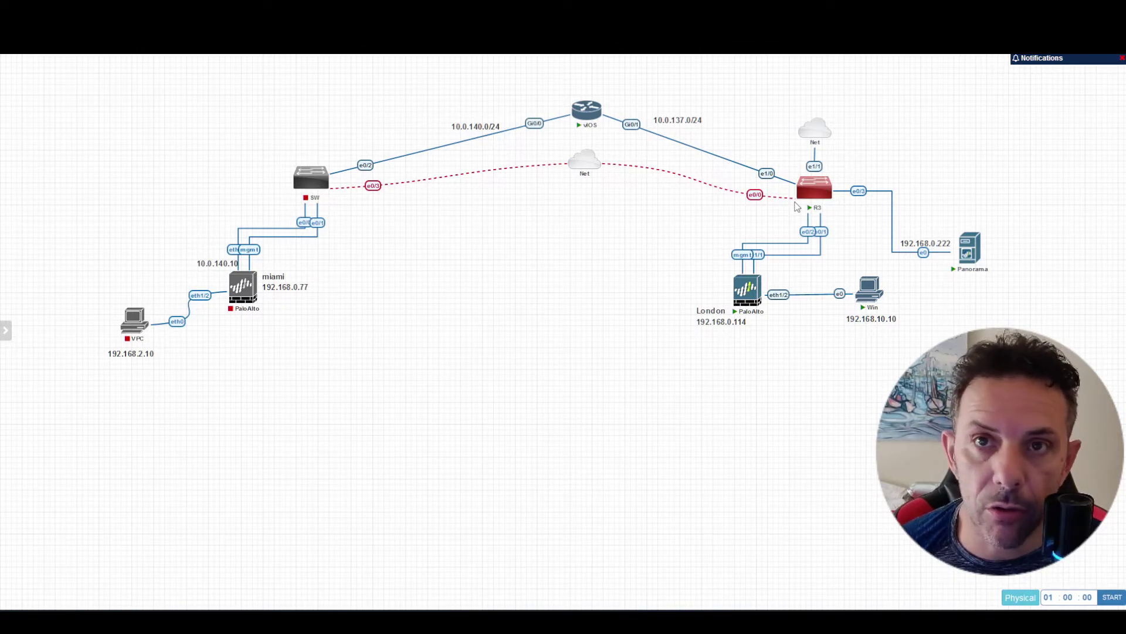
key("alt+Tab")
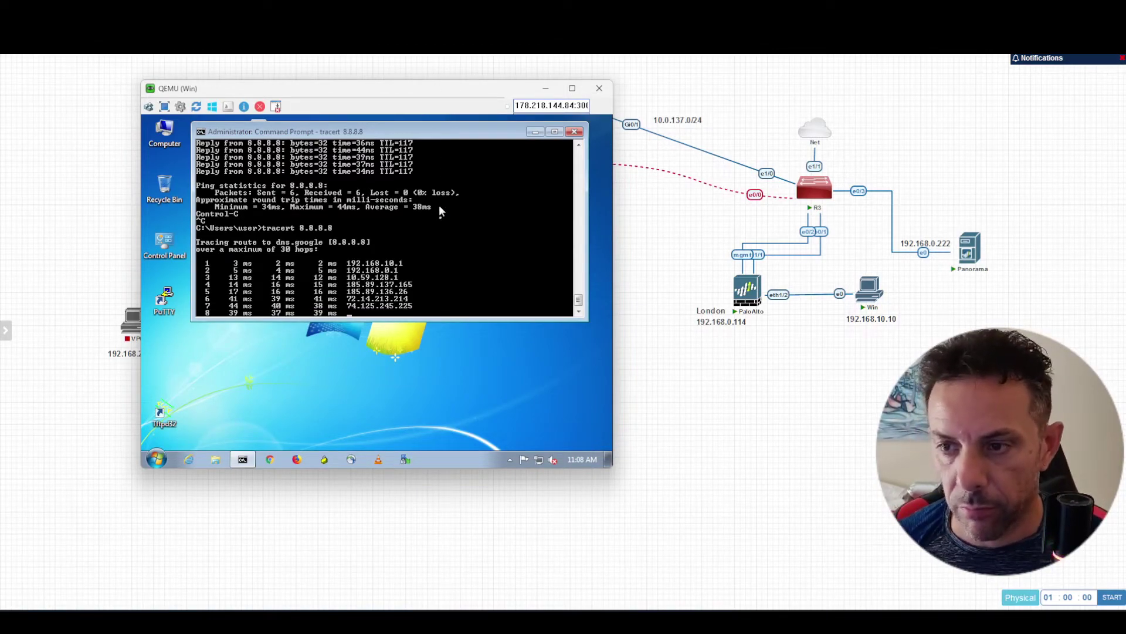
- Stop the route trace, start a continuous ping of 8.8.8.8, and move the Windows virtual machine window clear of the topology
key("ctrl+c")
key("Return")
key("Return")
key("Return")
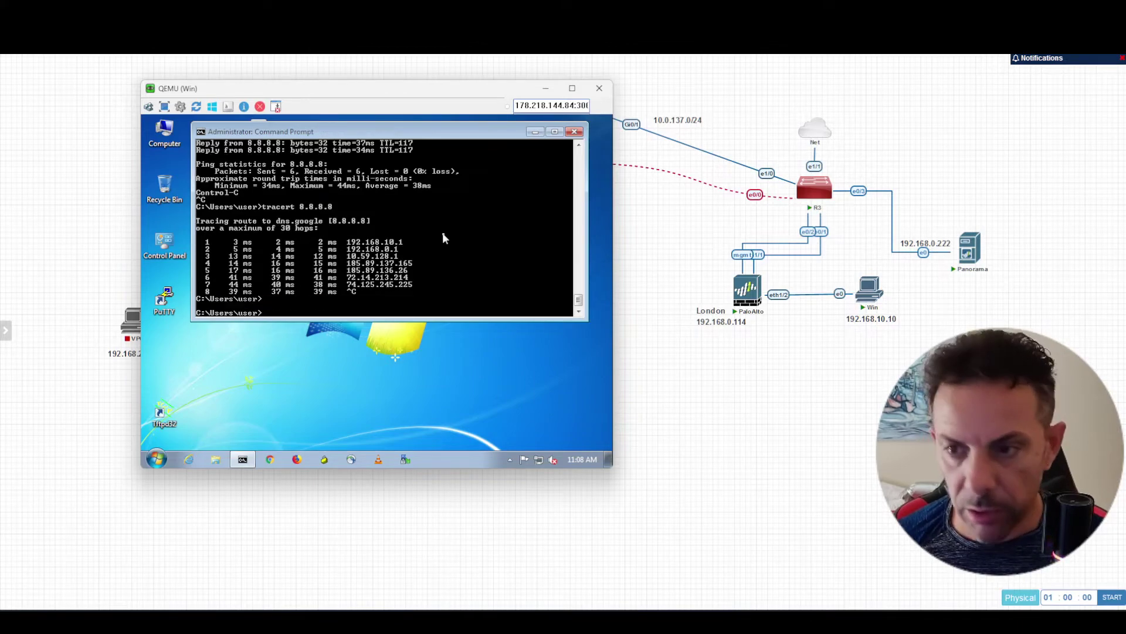
key("Up")
key("Up")
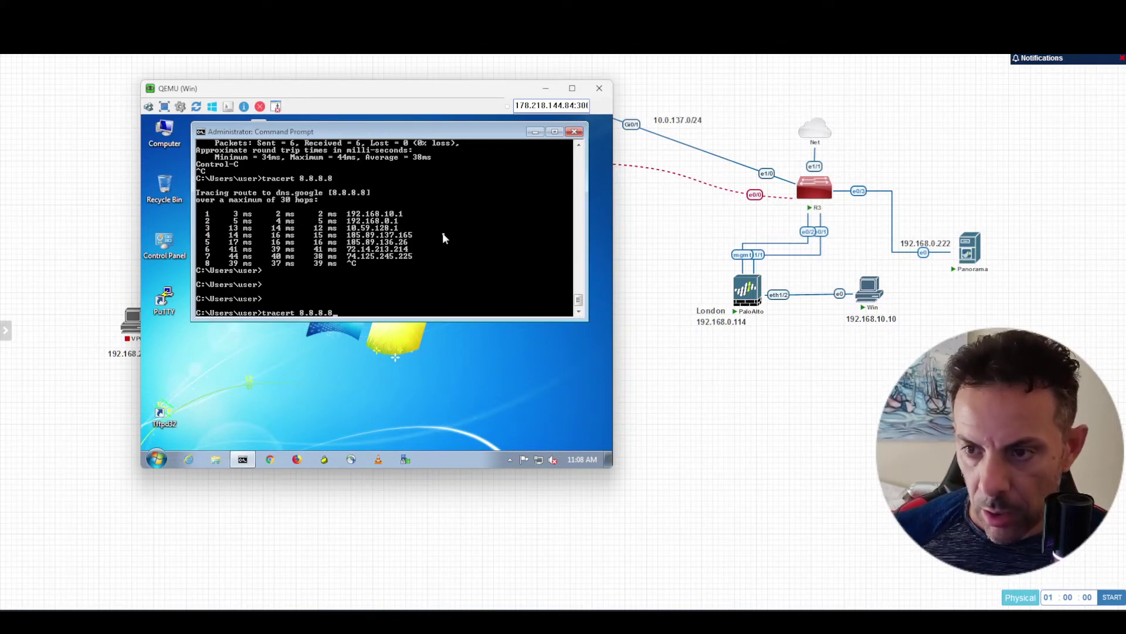
key("Return")
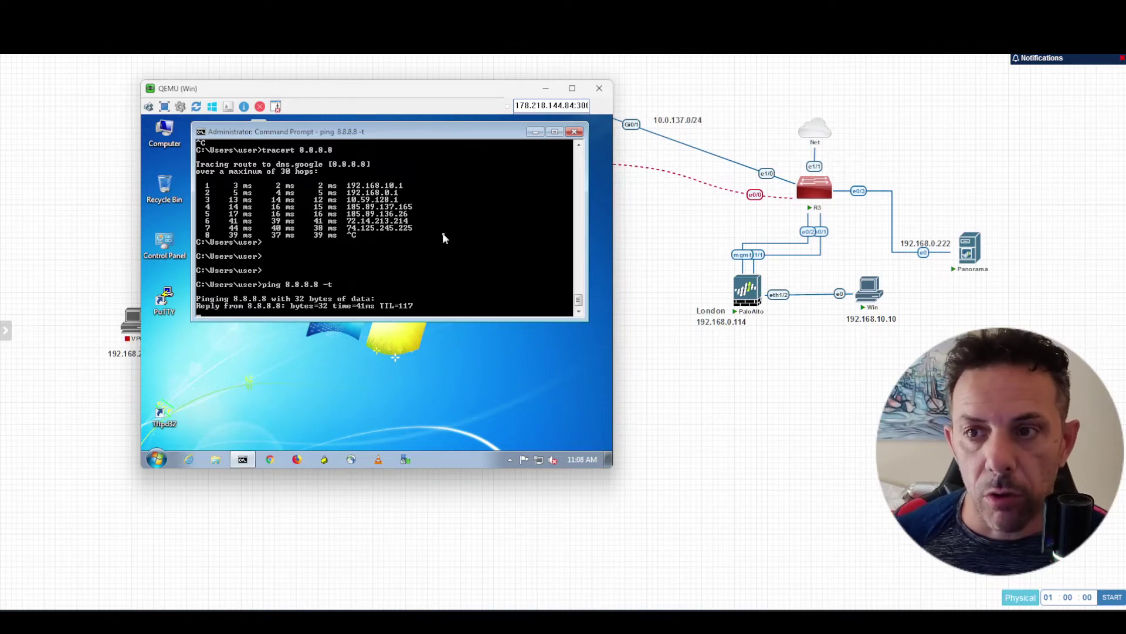
left_click_drag(241, 95, 955, 94)
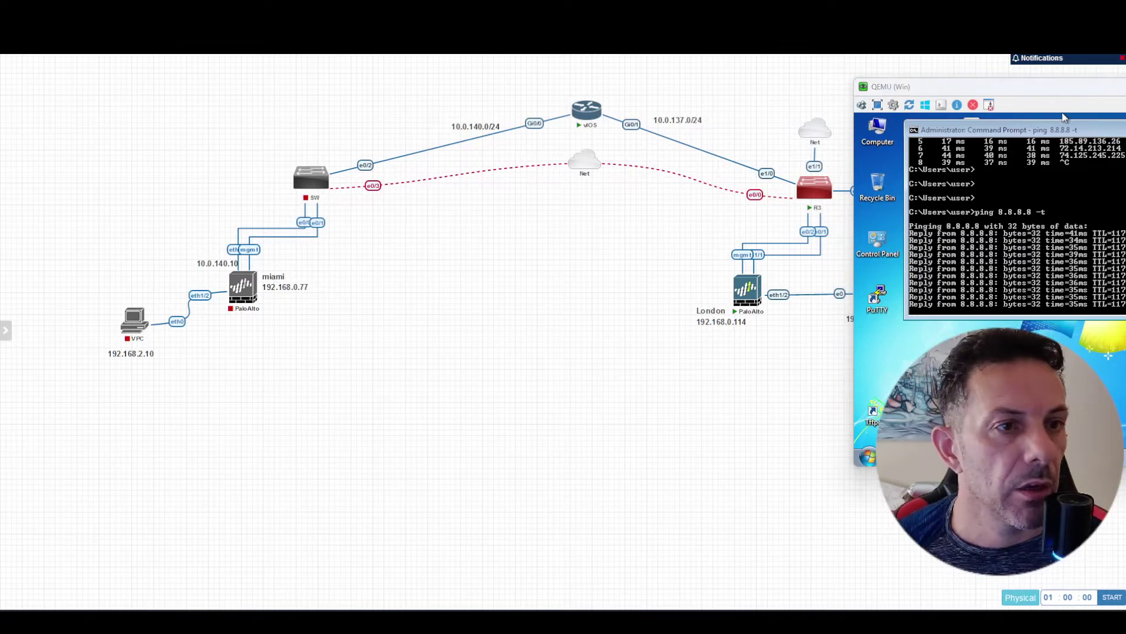
- Bring up the R3 console over the topology and enter global configuration mode from privileged mode
left_click_drag(586, 258, 444, 146)
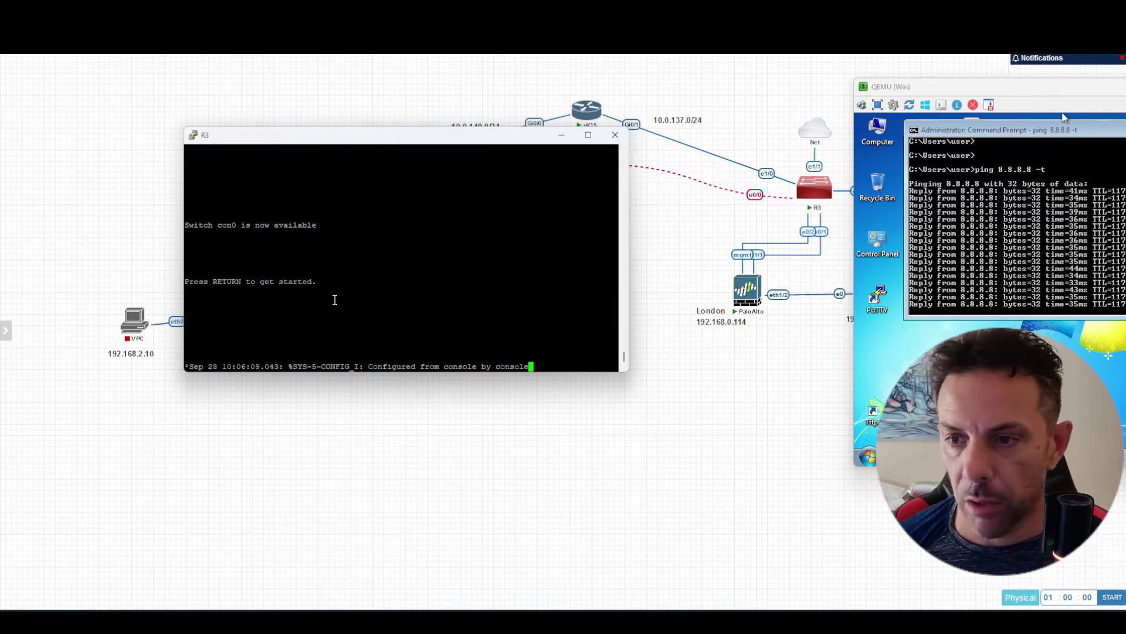
key("Return")
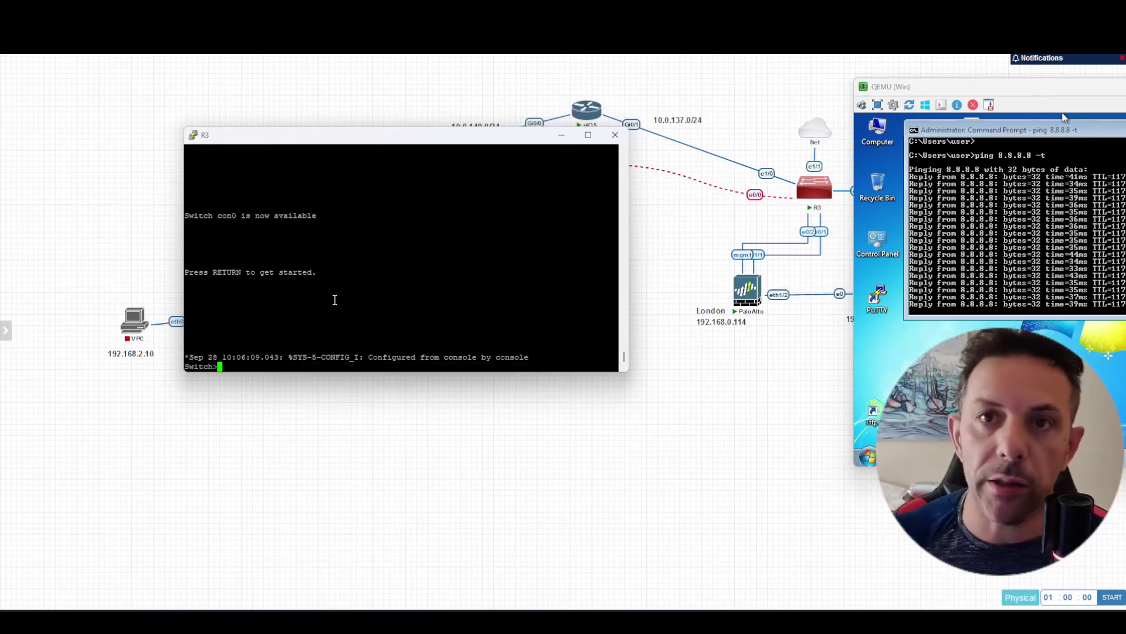
type("en")
key("Return")
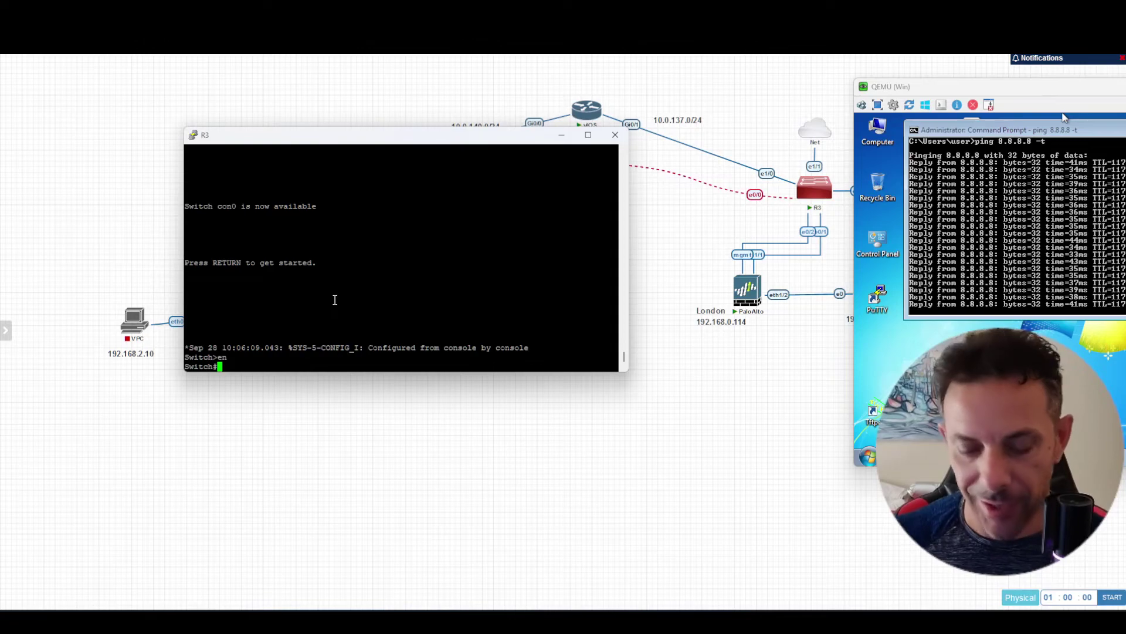
type("conf t")
key("Return")
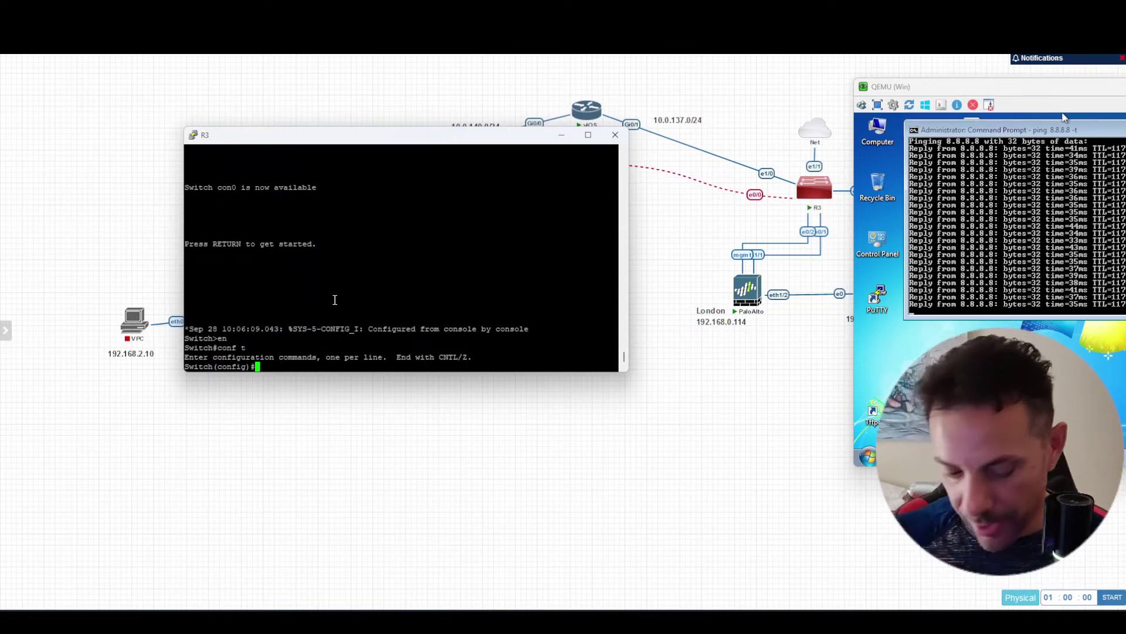
- Shut down interface e0/0 on R3 to simulate a failure of the primary ISP link
type("int r0/0")
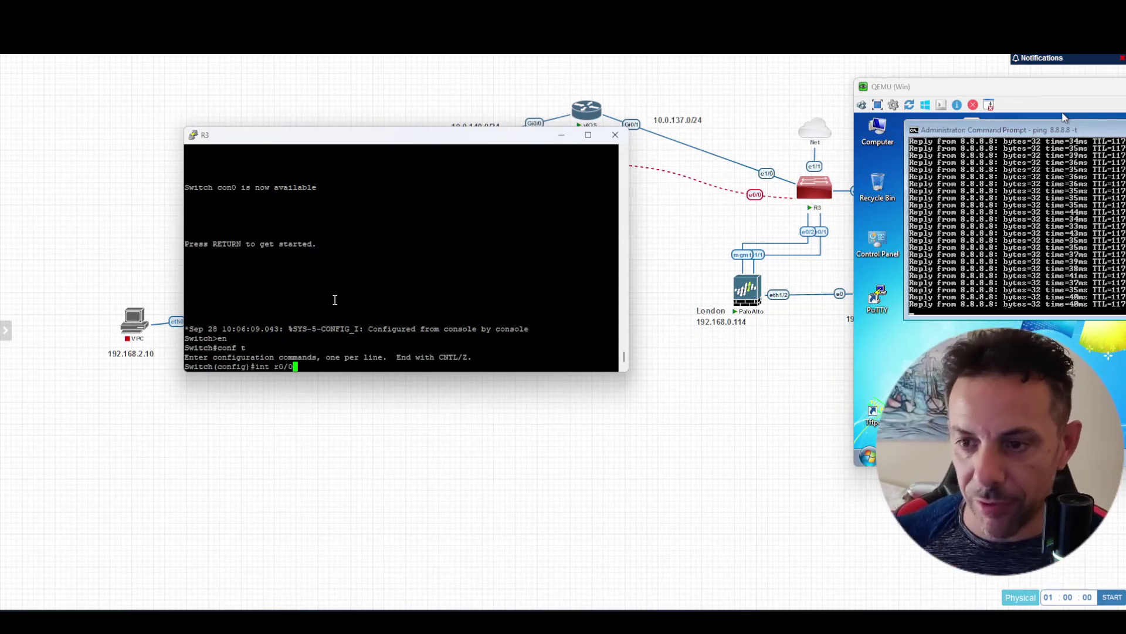
key("Return")
key("Up")
key("BackSpace")
key("BackSpace")
key("BackSpace")
type("e0/0")
key("Return")
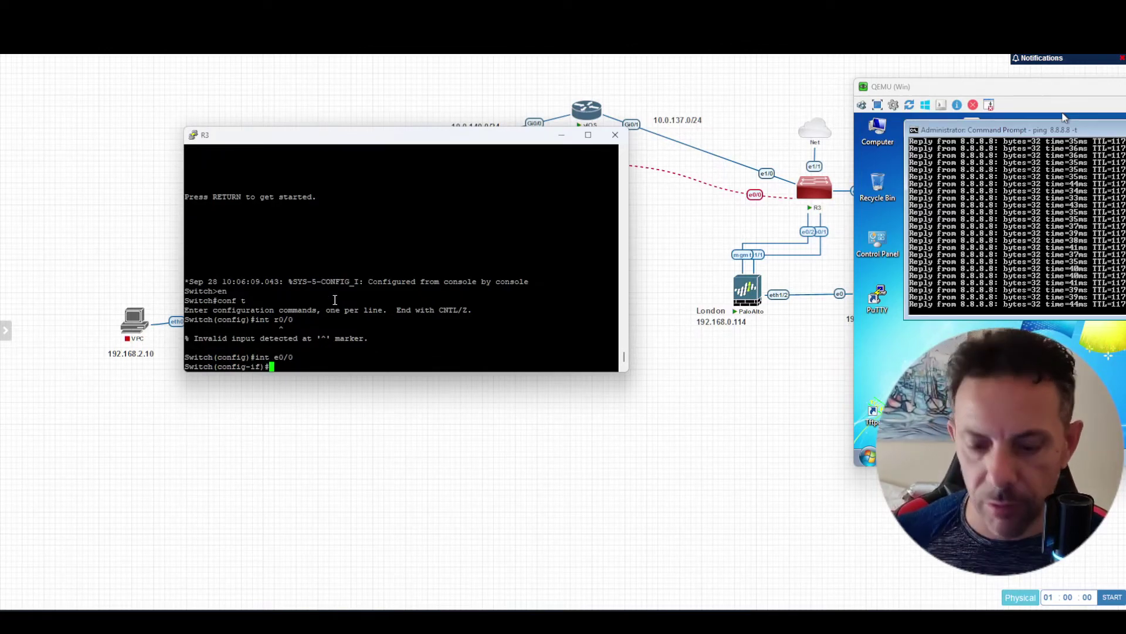
type("shut")
key("Return")
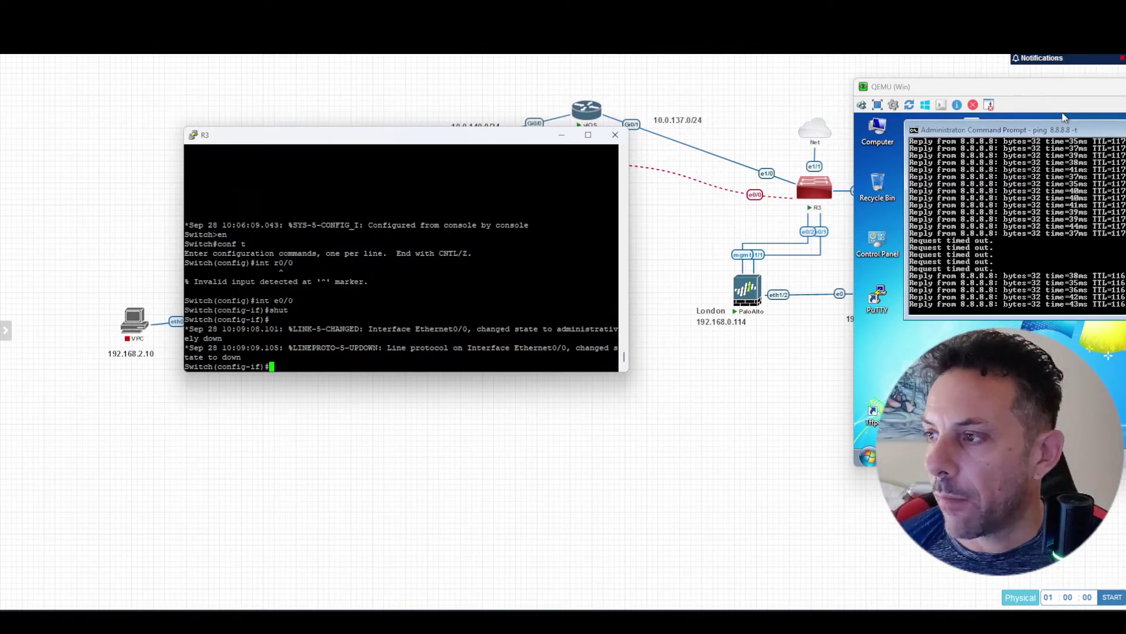
- Bring the Windows virtual machine back beside the London site, check the ping replies, and stop the continuous ping
left_click_drag(1047, 88, 356, 86)
mouse_move(816, 136)
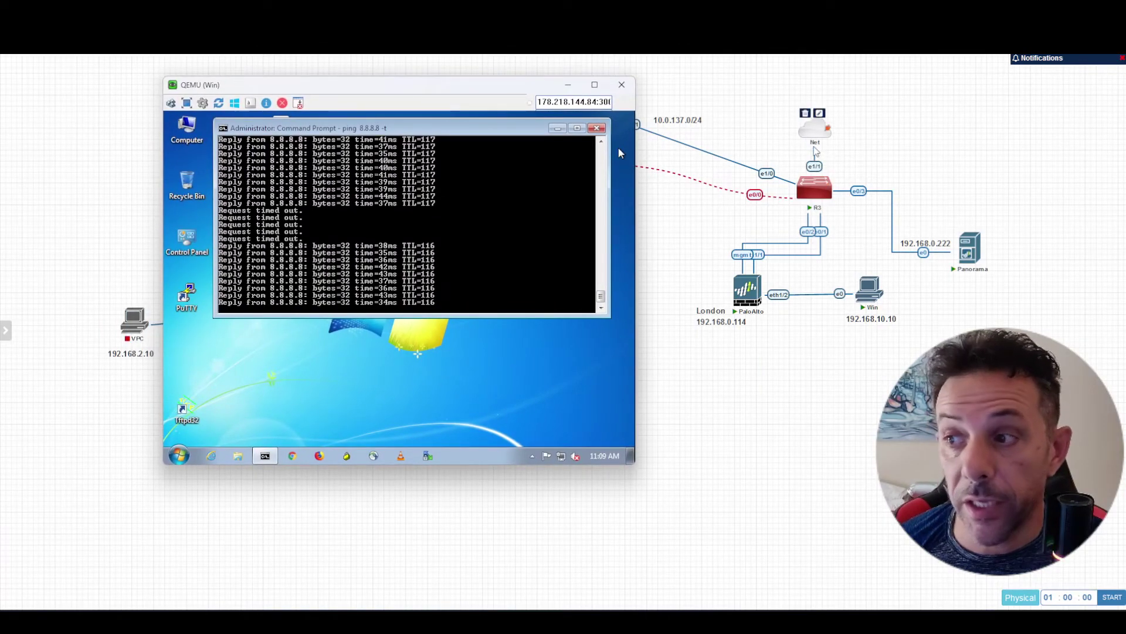
left_click(501, 263)
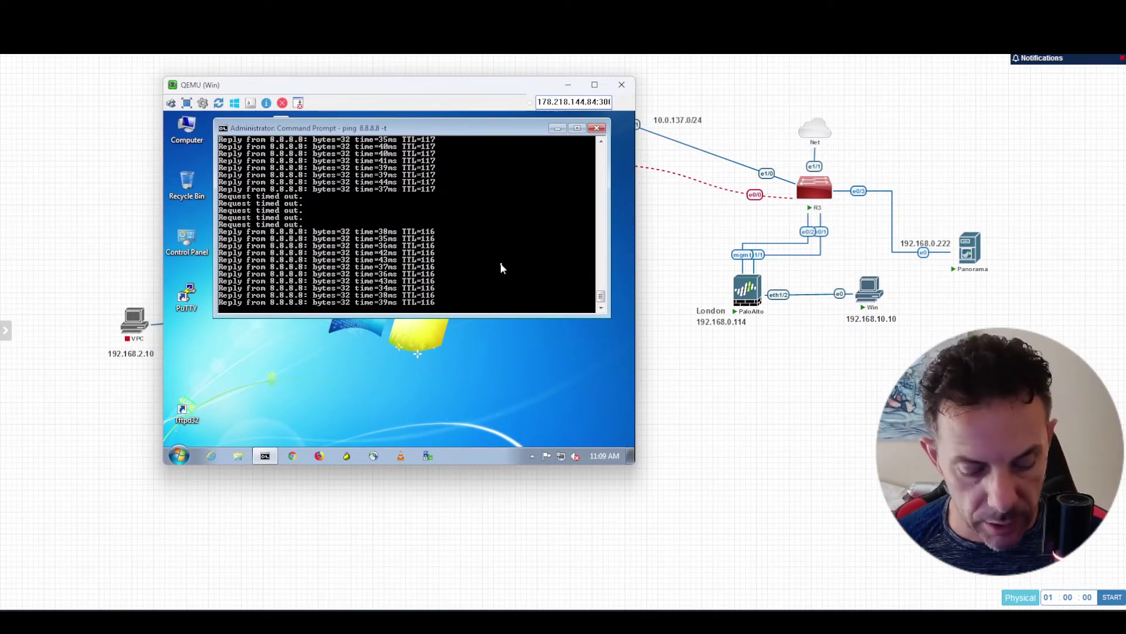
key("ctrl+c")
- Trace the route to 8.8.8.8 again from the Windows virtual machine, compare its hops with the topology, and stop the trace
key("Up")
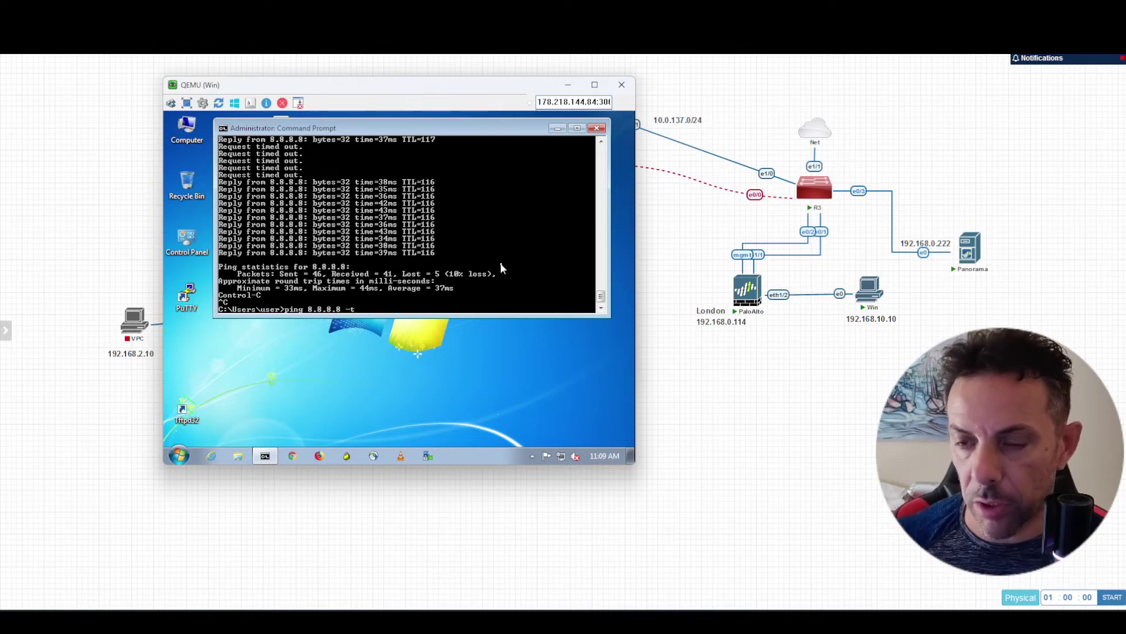
key("Up")
key("Up")
key("Down")
key("Return")
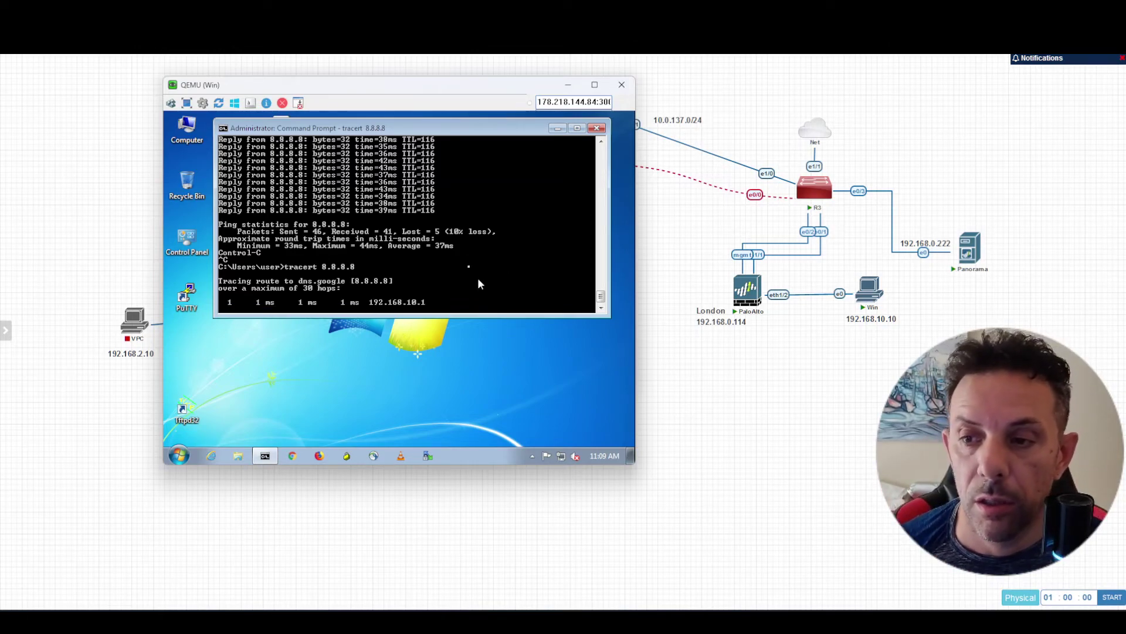
mouse_move(765, 305)
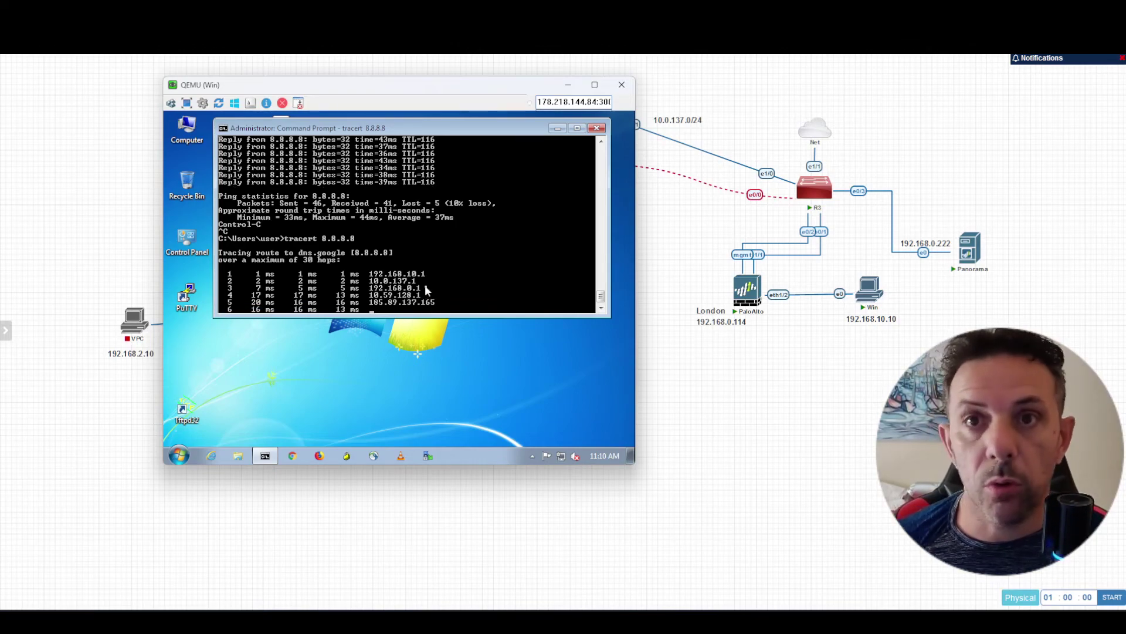
key("ctrl+c")
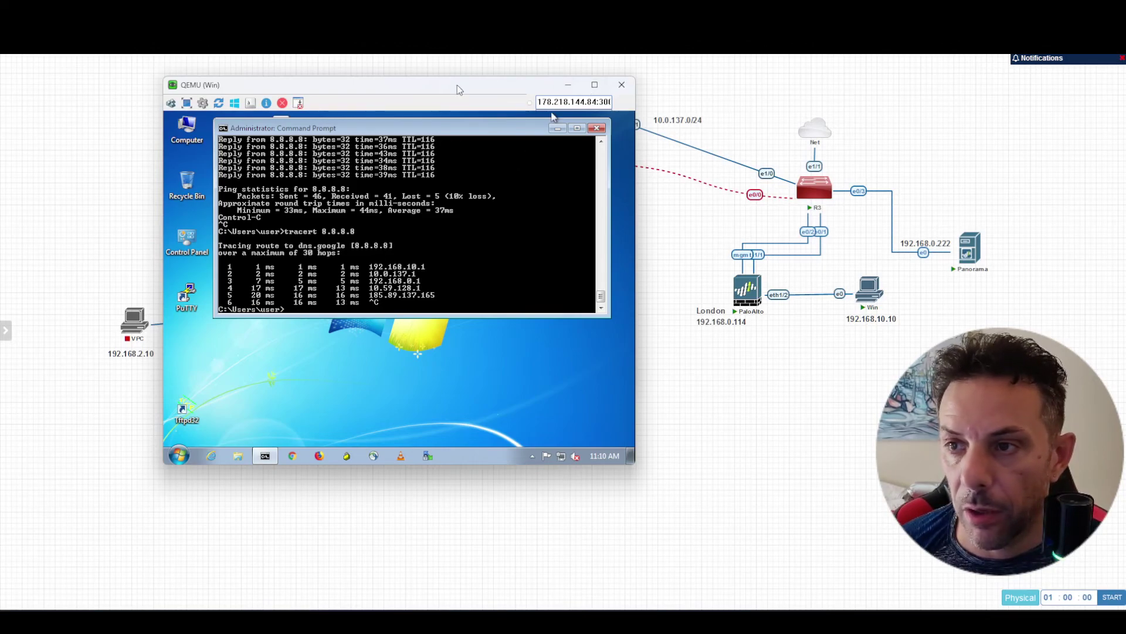